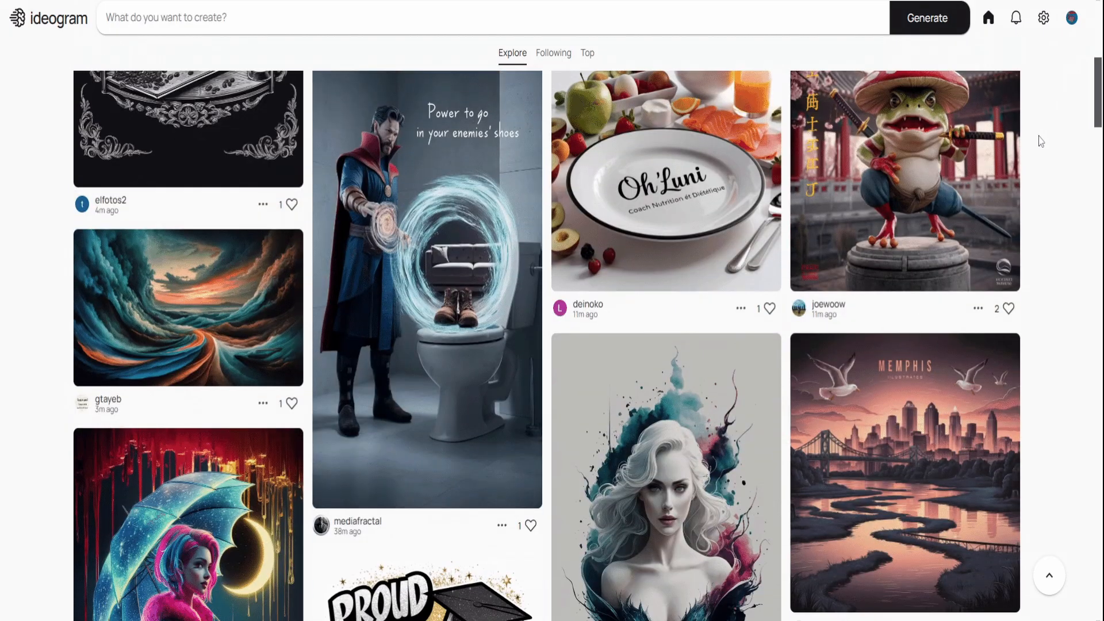
{"action": "scroll", "coordinate": [1041, 141], "scroll_direction": "down", "scroll_amount": 7}
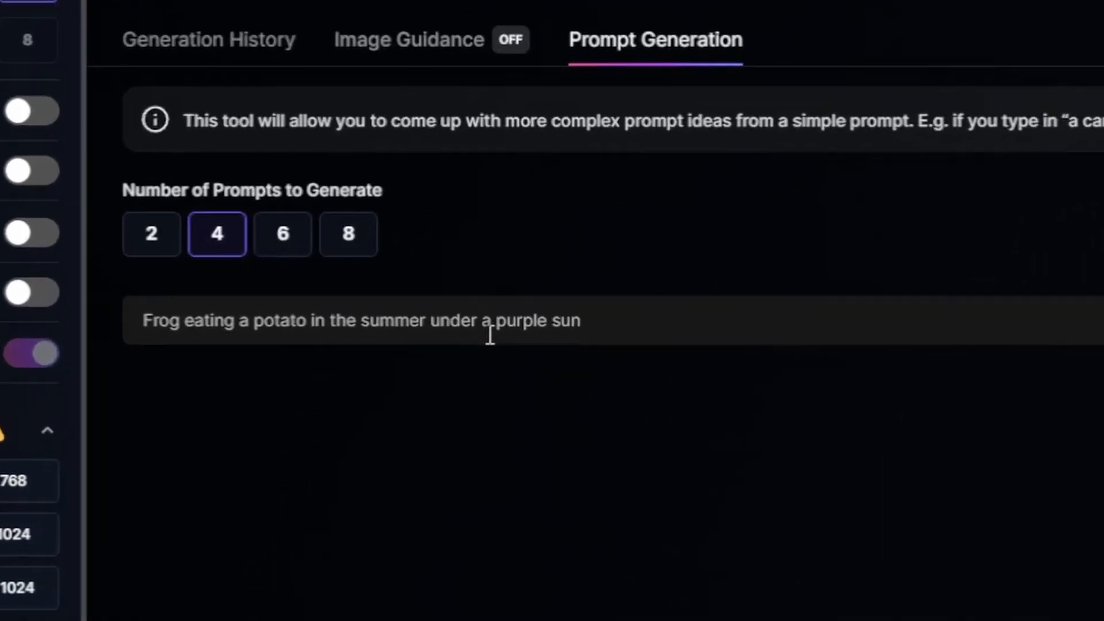
Step: Ideate four prompts from 'Frog eating a potato in the summer under a purple sun' and generate images from the lily pad prompt
{"action": "left_click", "coordinate": [1006, 340]}
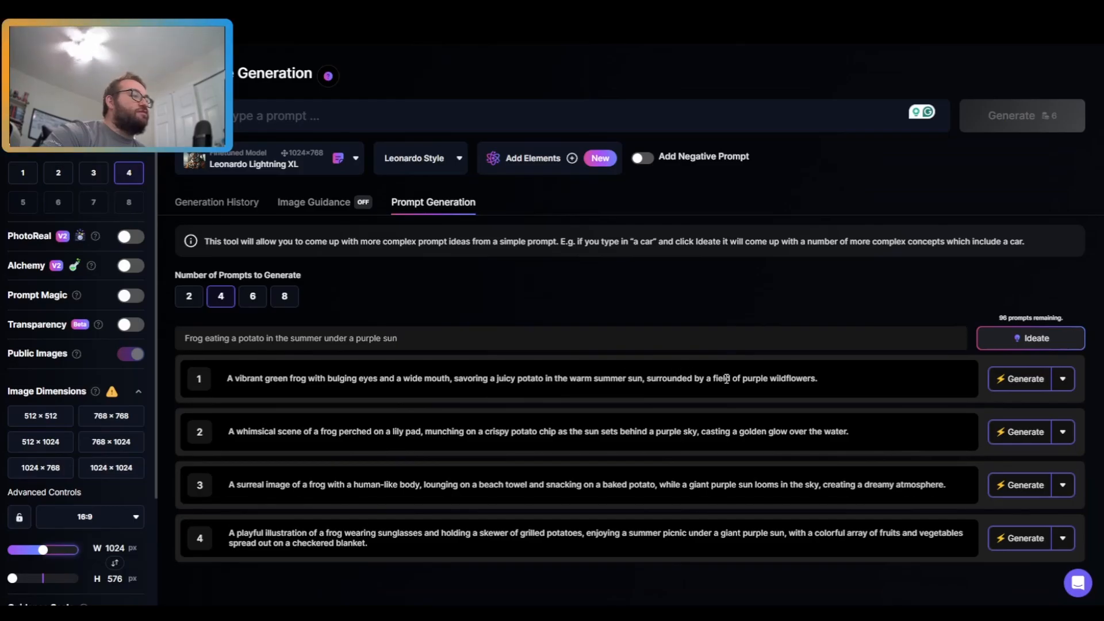
{"action": "left_click", "coordinate": [1020, 431]}
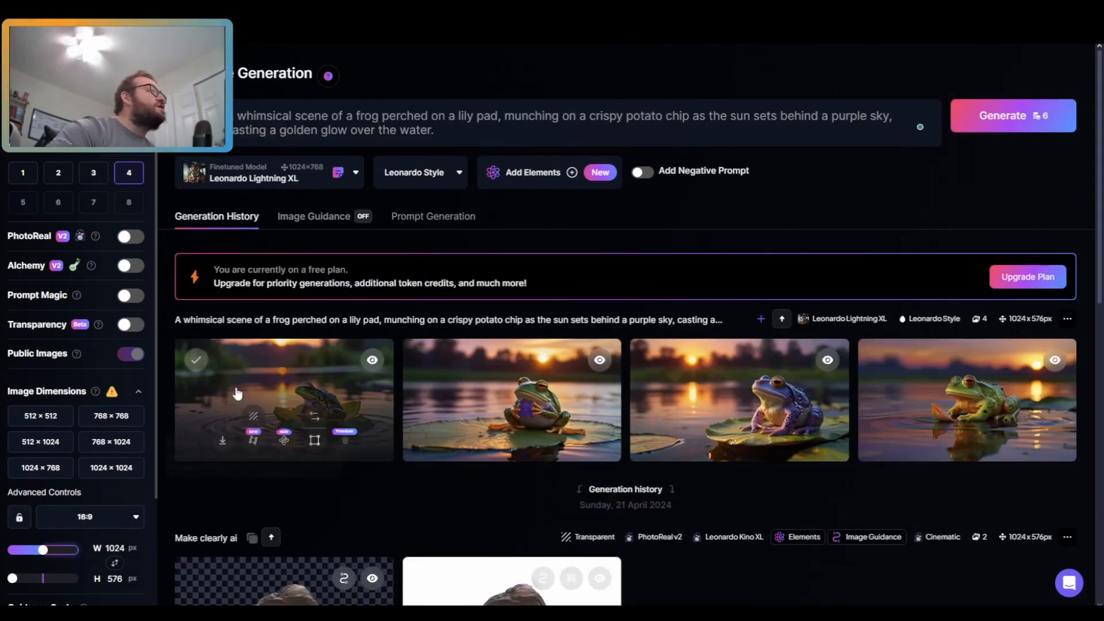
Step: Examine the generated frog images, their prompt and the generation settings
{"action": "left_click_drag", "start_coordinate": [175, 320], "coordinate": [696, 316]}
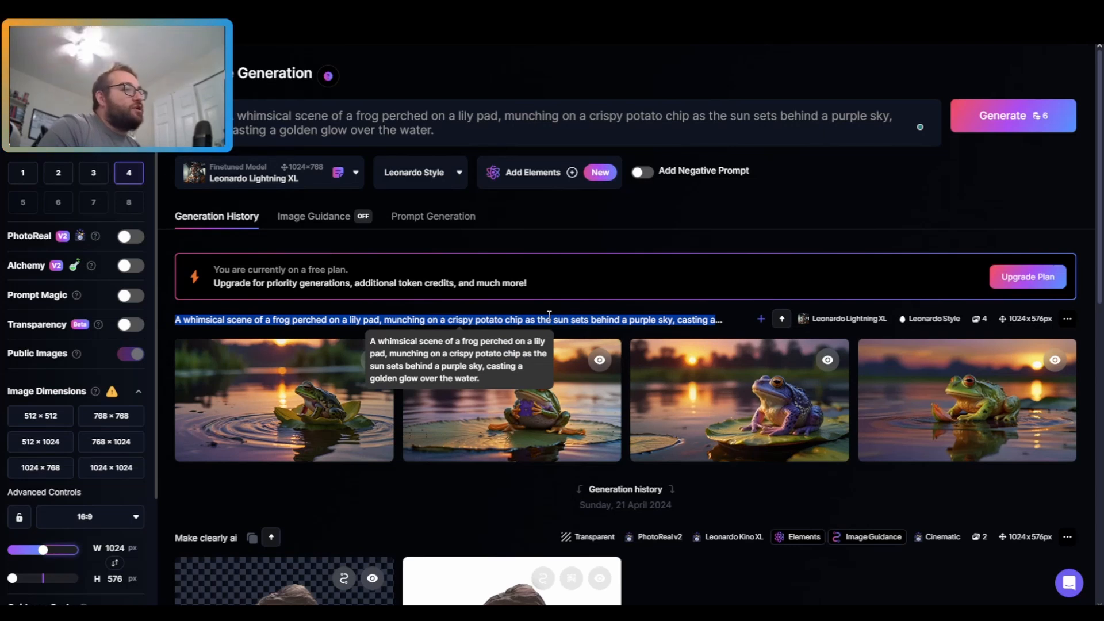
{"action": "left_click", "coordinate": [674, 272]}
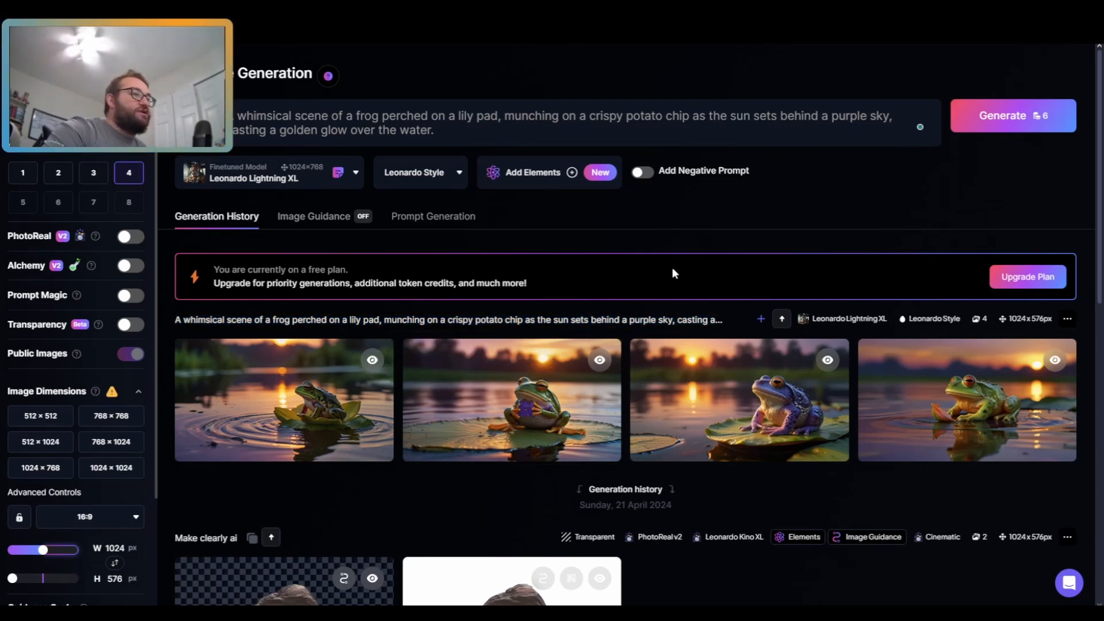
{"action": "mouse_move", "coordinate": [307, 420]}
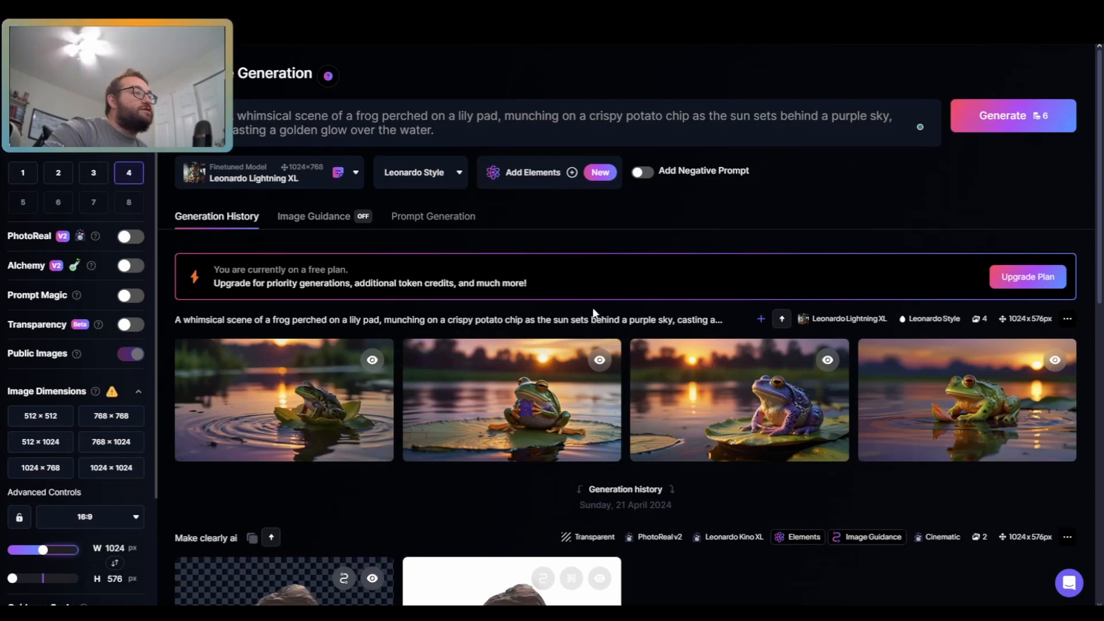
{"action": "mouse_move", "coordinate": [758, 393]}
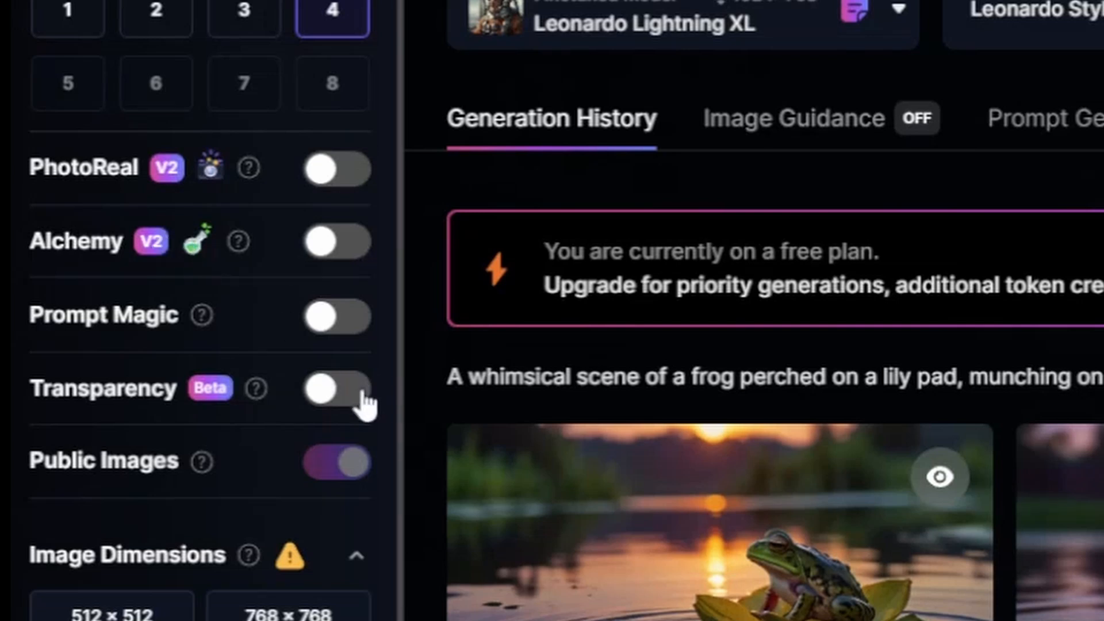
{"action": "scroll", "coordinate": [364, 397], "scroll_direction": "down", "scroll_amount": 5}
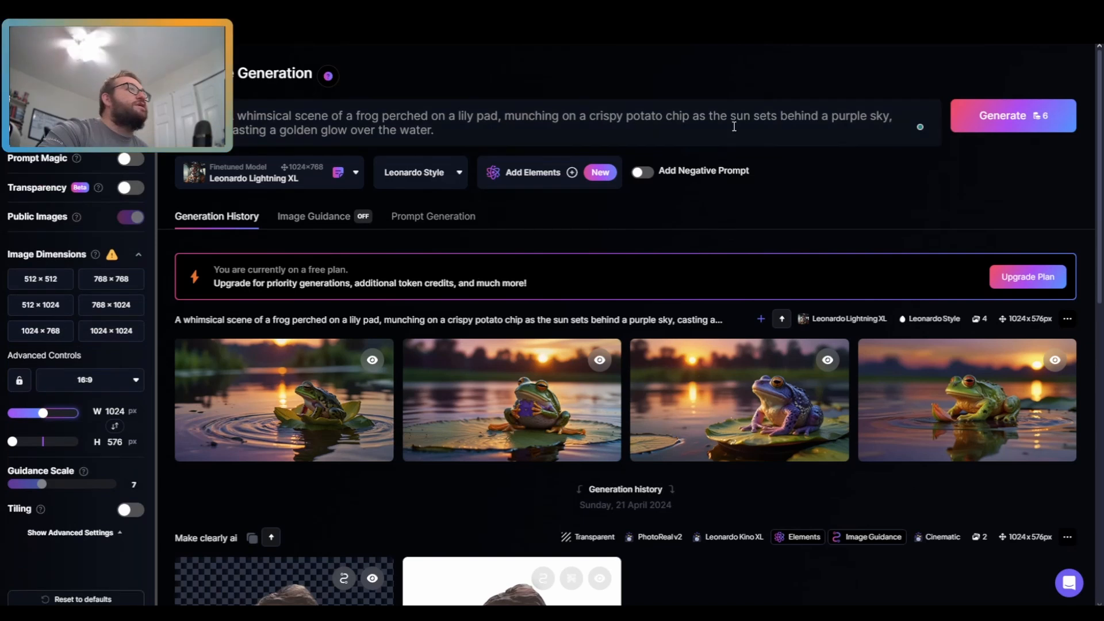
{"action": "left_click", "coordinate": [726, 128]}
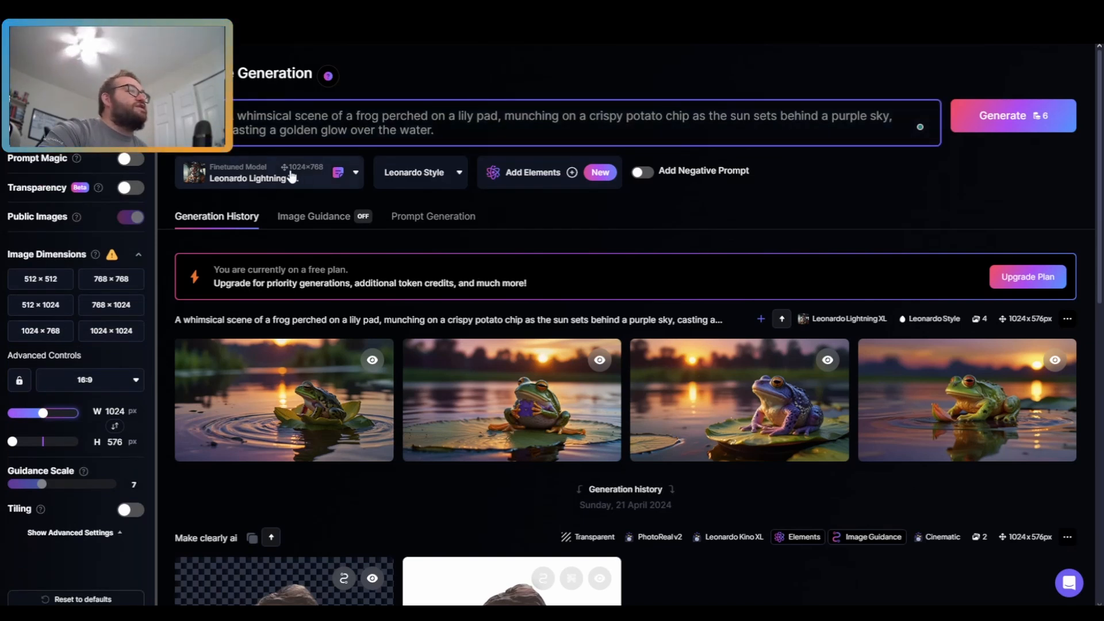
{"action": "scroll", "coordinate": [121, 175], "scroll_direction": "up", "scroll_amount": 3}
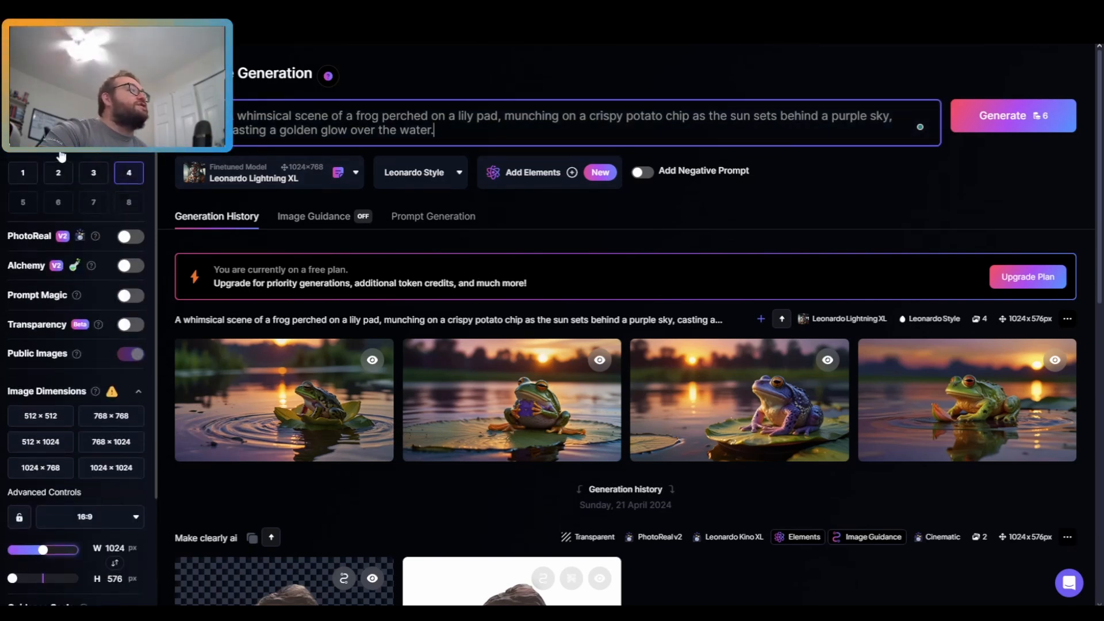
{"action": "scroll", "coordinate": [62, 156], "scroll_direction": "down", "scroll_amount": 3}
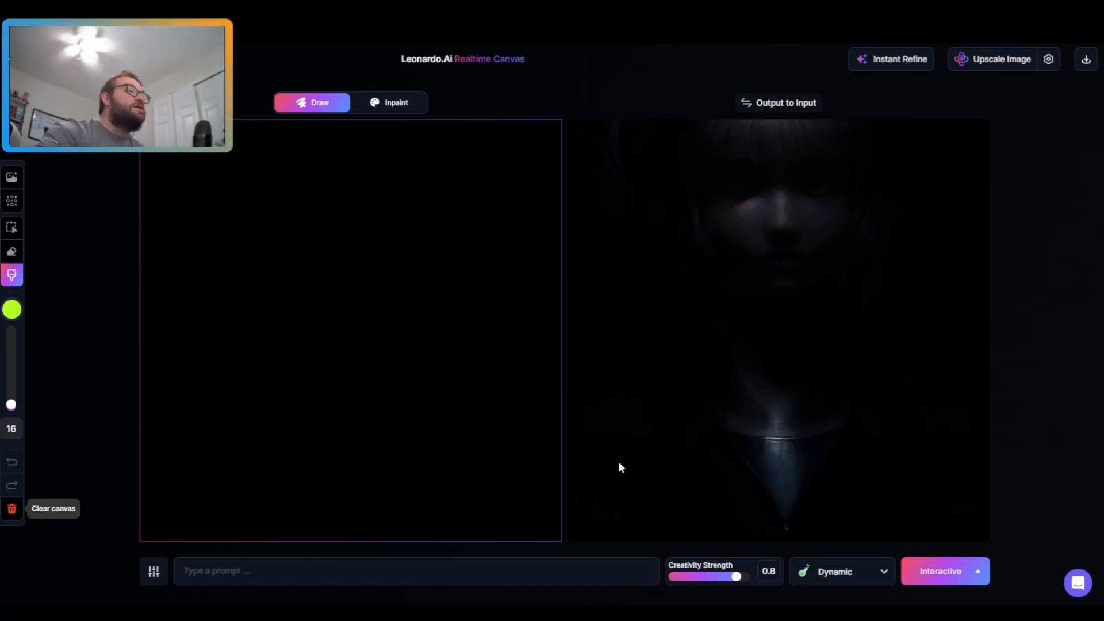
Step: Set Creativity Strength to 0.36 and draw a smiley face with two eyes and a curved mouth on the canvas
{"action": "left_click_drag", "start_coordinate": [712, 583], "coordinate": [677, 584]}
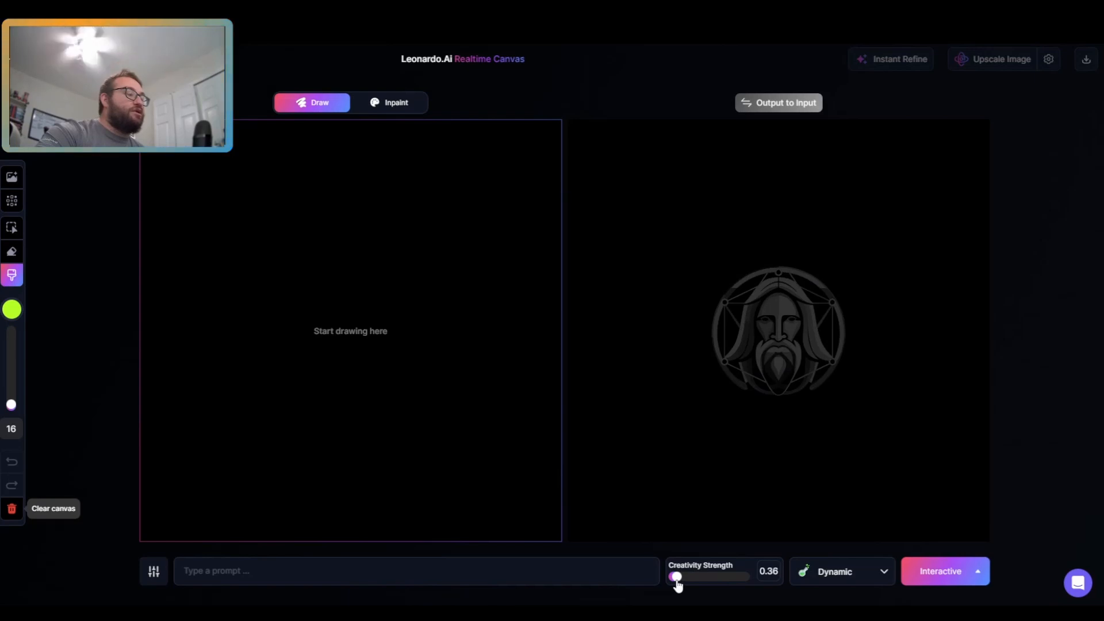
{"action": "left_click", "coordinate": [268, 219]}
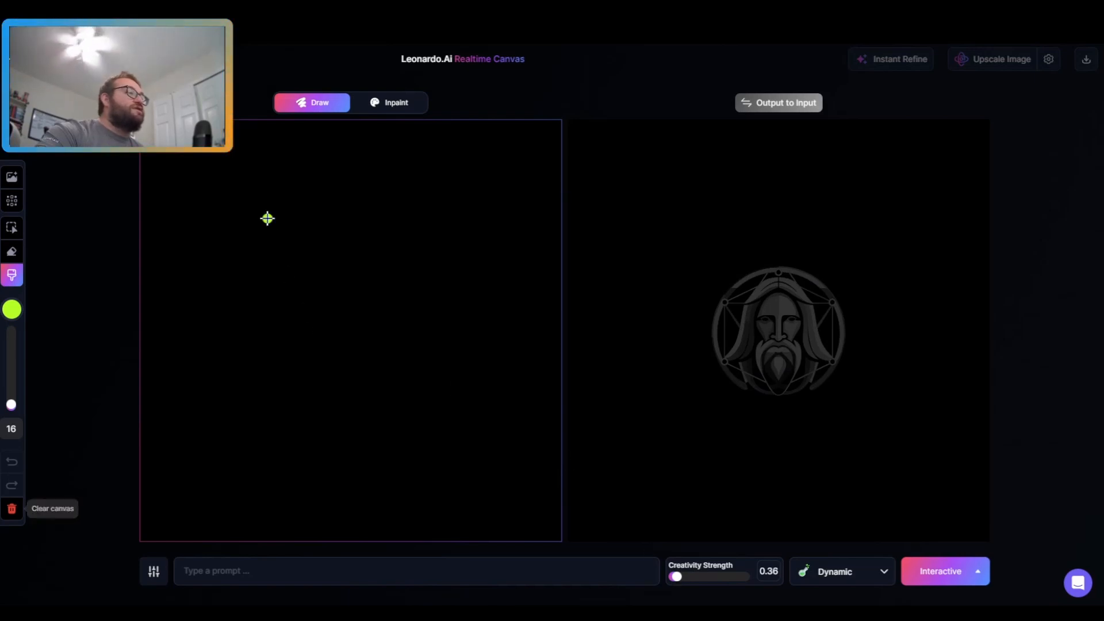
{"action": "left_click", "coordinate": [364, 220]}
{"action": "left_click_drag", "start_coordinate": [279, 267], "coordinate": [376, 273]}
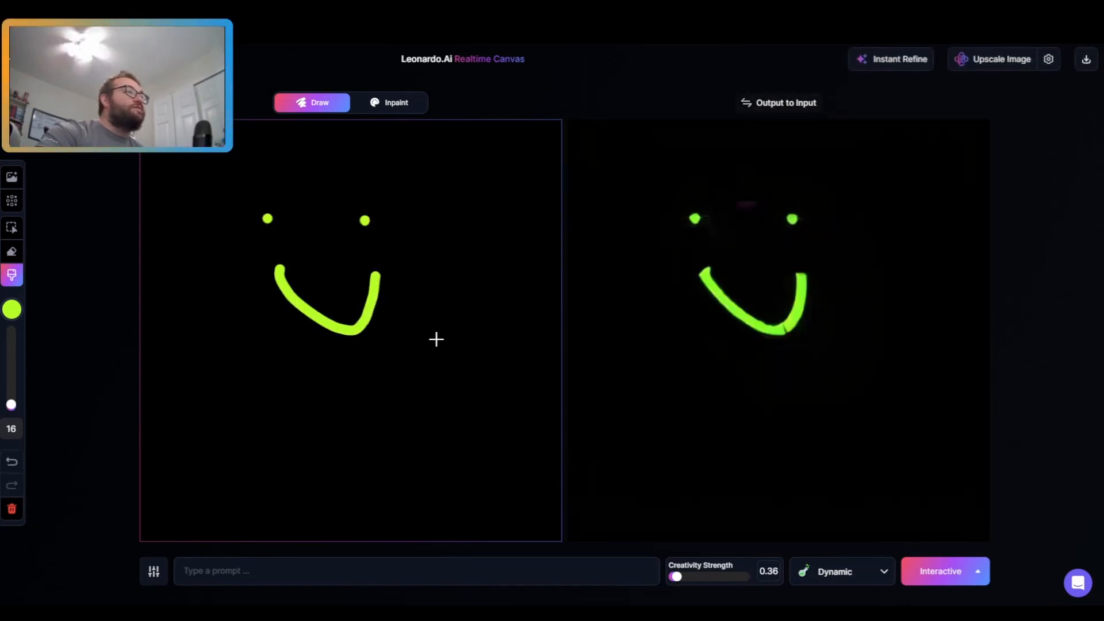
Step: Raise Creativity Strength to 0.53 and switch the style to Anime
{"action": "left_click_drag", "start_coordinate": [680, 585], "coordinate": [702, 582]}
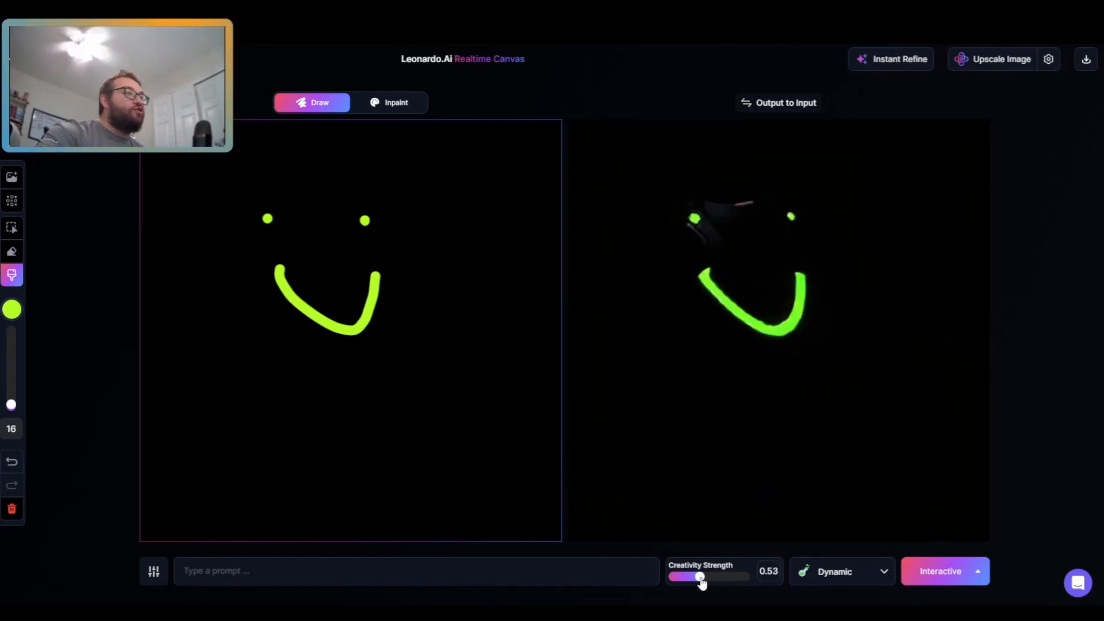
{"action": "left_click", "coordinate": [841, 572]}
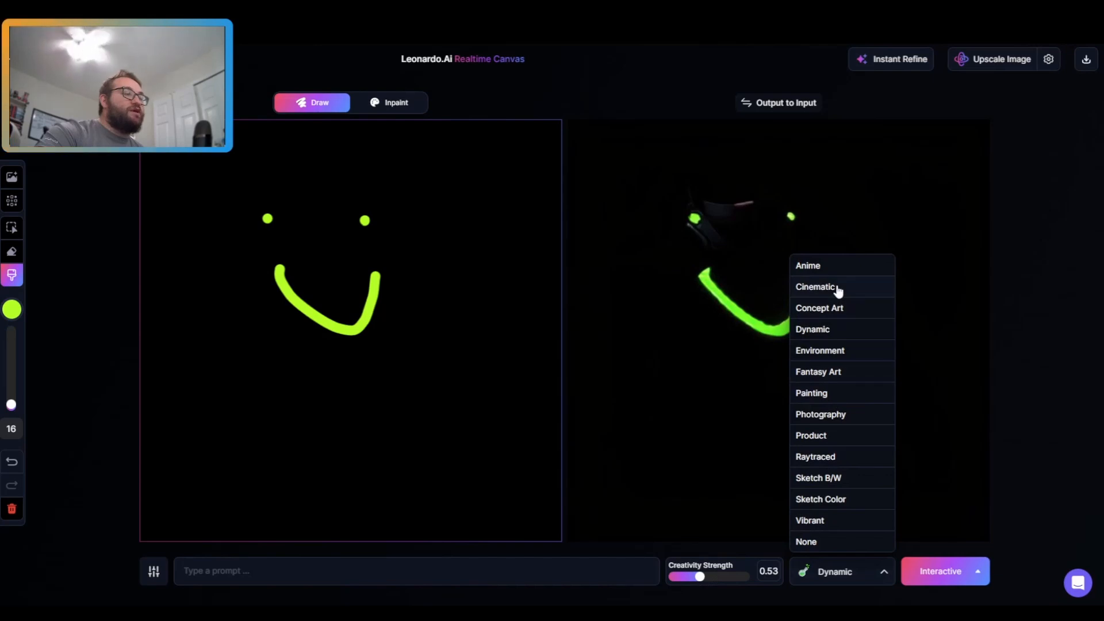
{"action": "left_click", "coordinate": [829, 269]}
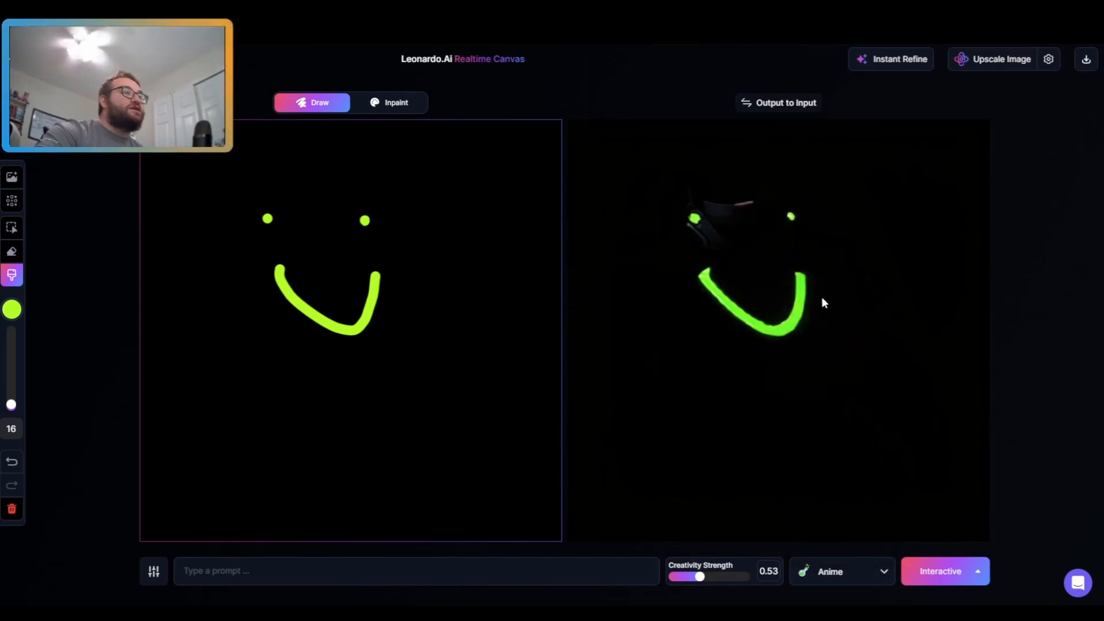
{"action": "left_click", "coordinate": [838, 572]}
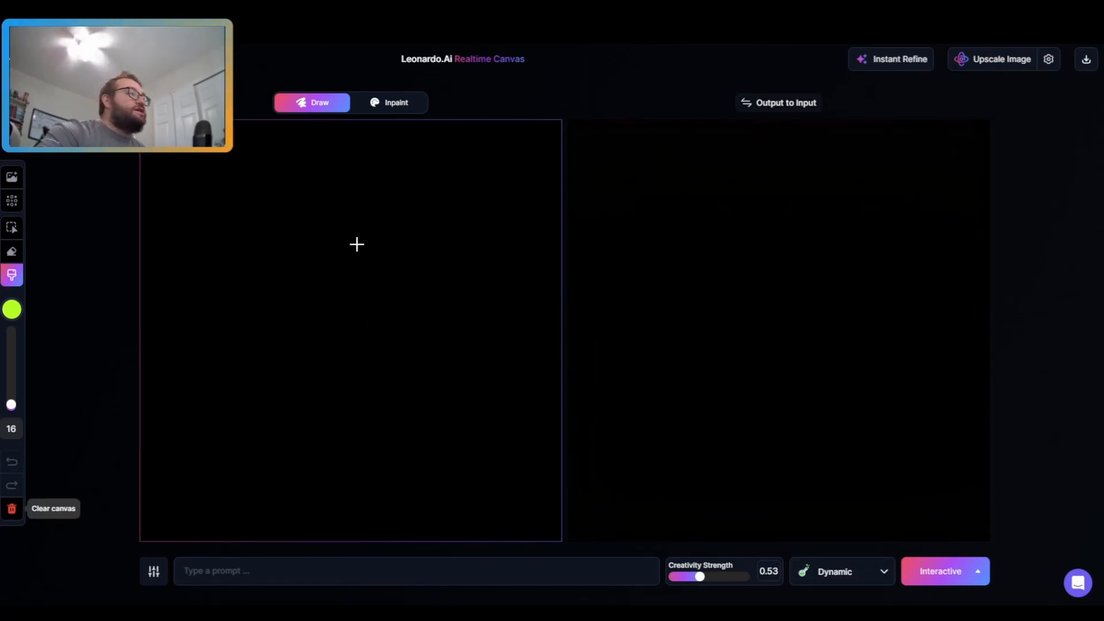
Step: Lower Creativity Strength to 0.3 and draw a stick figure with a speech bubble saying hello
{"action": "left_click_drag", "start_coordinate": [689, 578], "coordinate": [670, 579]}
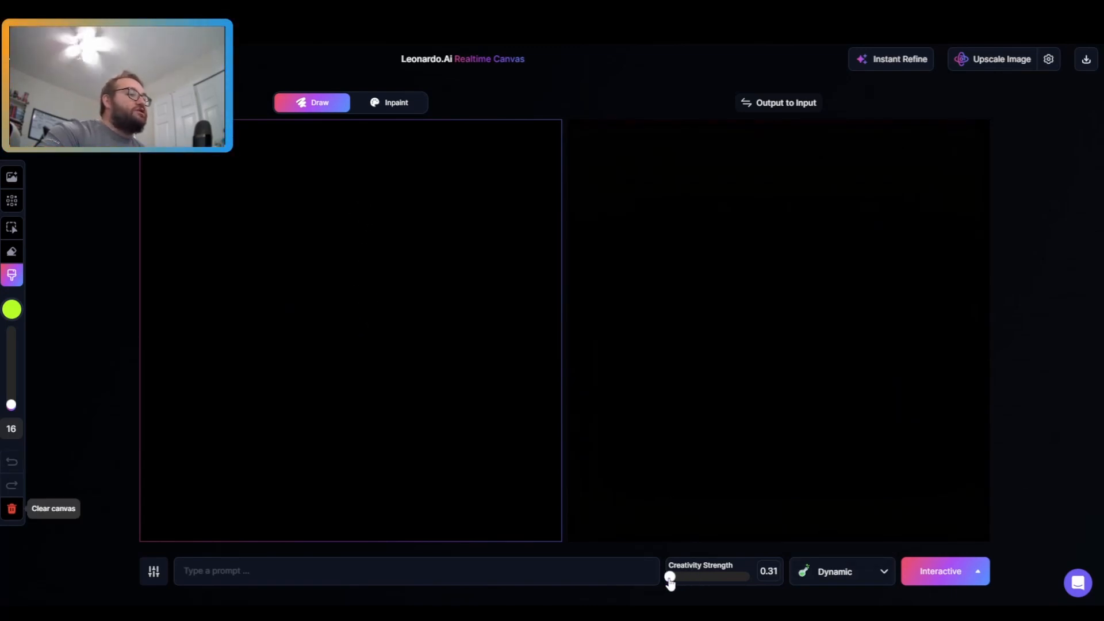
{"action": "mouse_move", "coordinate": [336, 189]}
{"action": "left_mouse_down"}
{"action": "mouse_move", "coordinate": [311, 199]}
{"action": "mouse_move", "coordinate": [360, 260]}
{"action": "mouse_move", "coordinate": [350, 343]}
{"action": "left_mouse_up"}
{"action": "left_click_drag", "start_coordinate": [355, 298], "coordinate": [393, 267]}
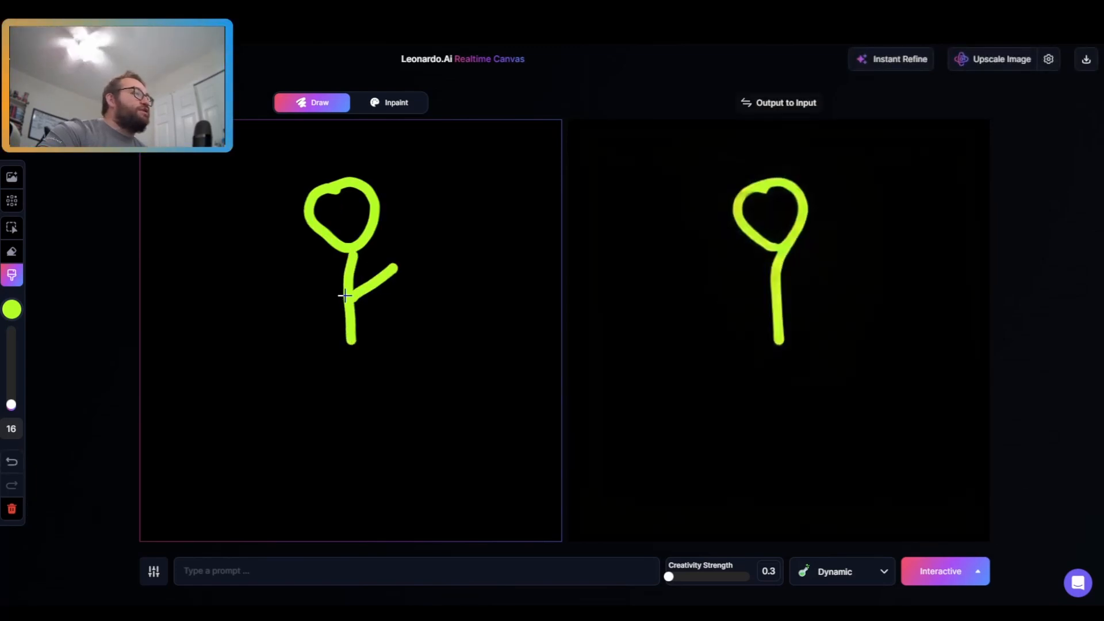
{"action": "left_click_drag", "start_coordinate": [341, 292], "coordinate": [300, 279]}
{"action": "mouse_move", "coordinate": [354, 341]}
{"action": "left_mouse_down"}
{"action": "mouse_move", "coordinate": [397, 271]}
{"action": "mouse_move", "coordinate": [470, 222]}
{"action": "mouse_move", "coordinate": [502, 173]}
{"action": "mouse_move", "coordinate": [549, 151]}
{"action": "left_mouse_up"}
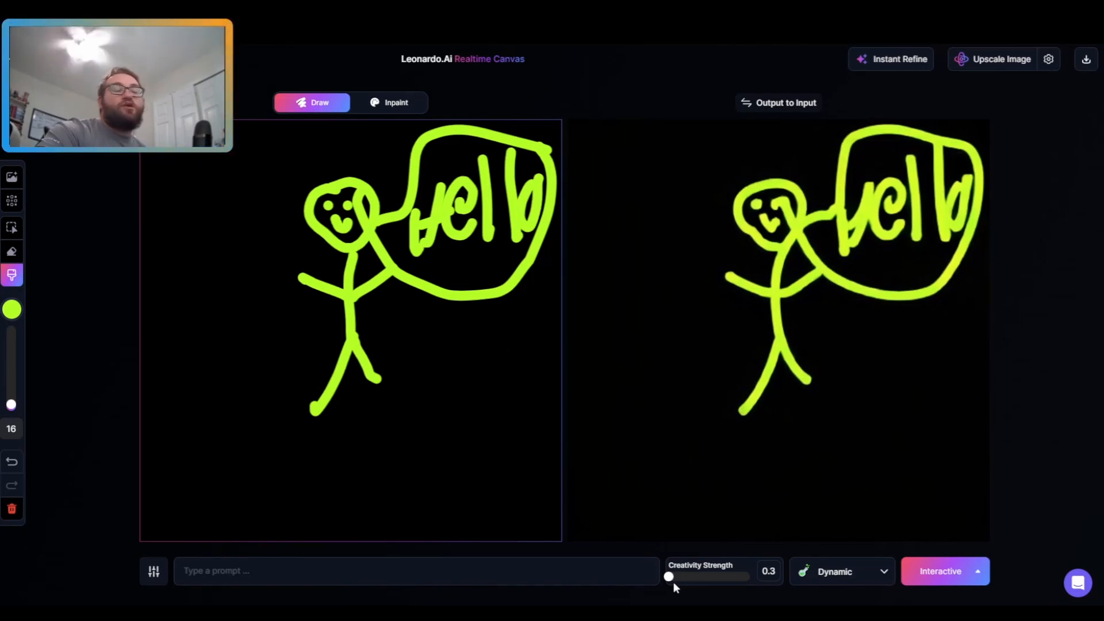
Step: Raise Creativity Strength gradually up to 0.9 while watching the live output
{"action": "left_click_drag", "start_coordinate": [671, 578], "coordinate": [689, 580]}
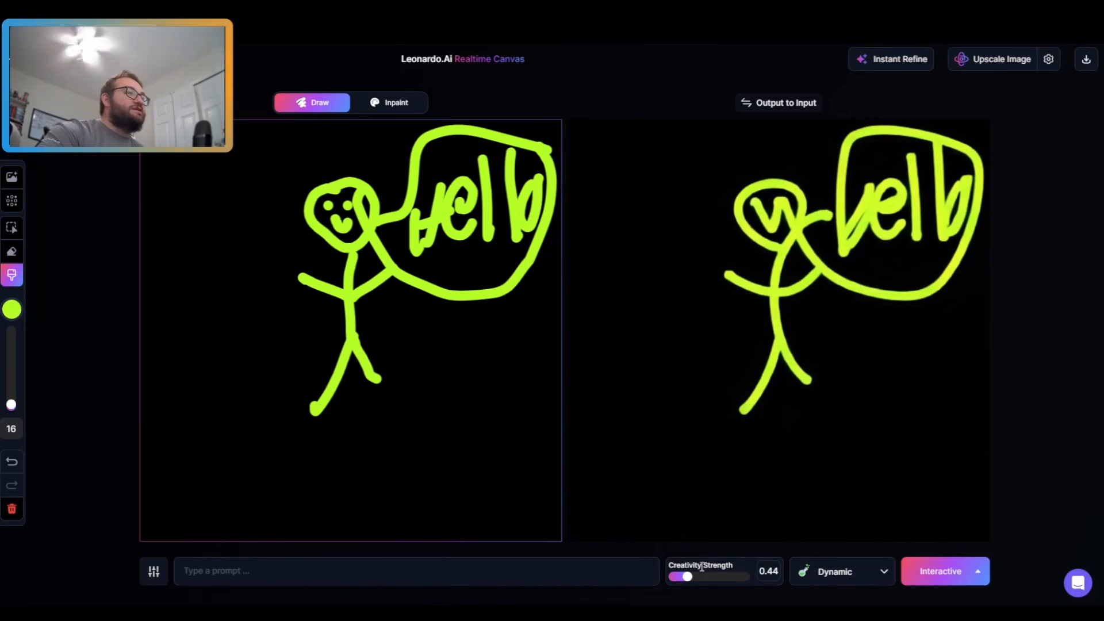
{"action": "left_click", "coordinate": [697, 581]}
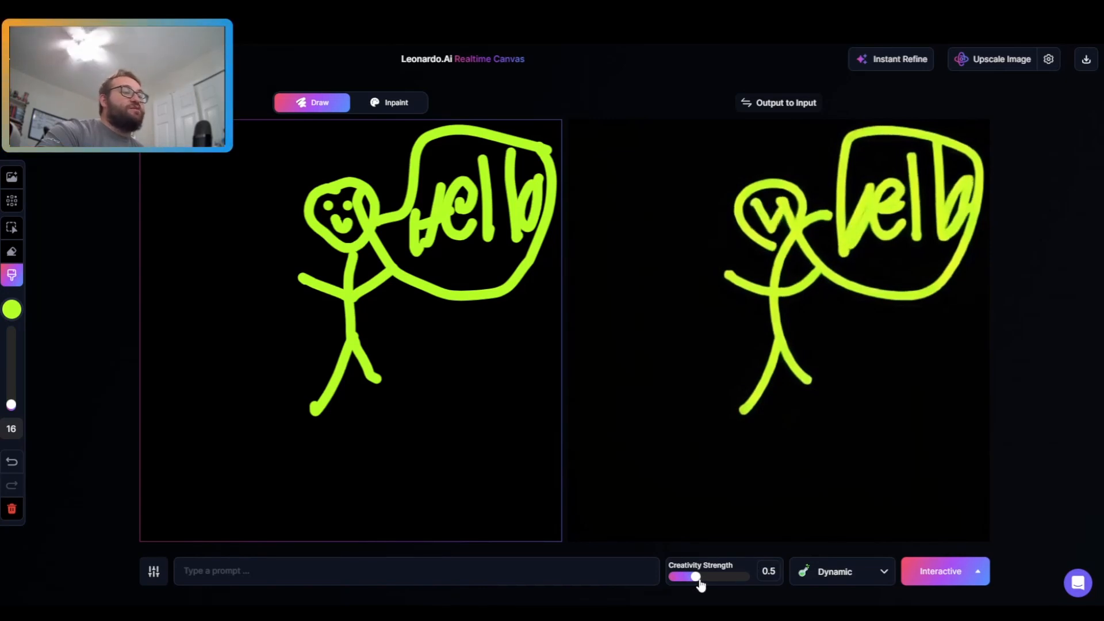
{"action": "left_click_drag", "start_coordinate": [697, 577], "coordinate": [723, 581]}
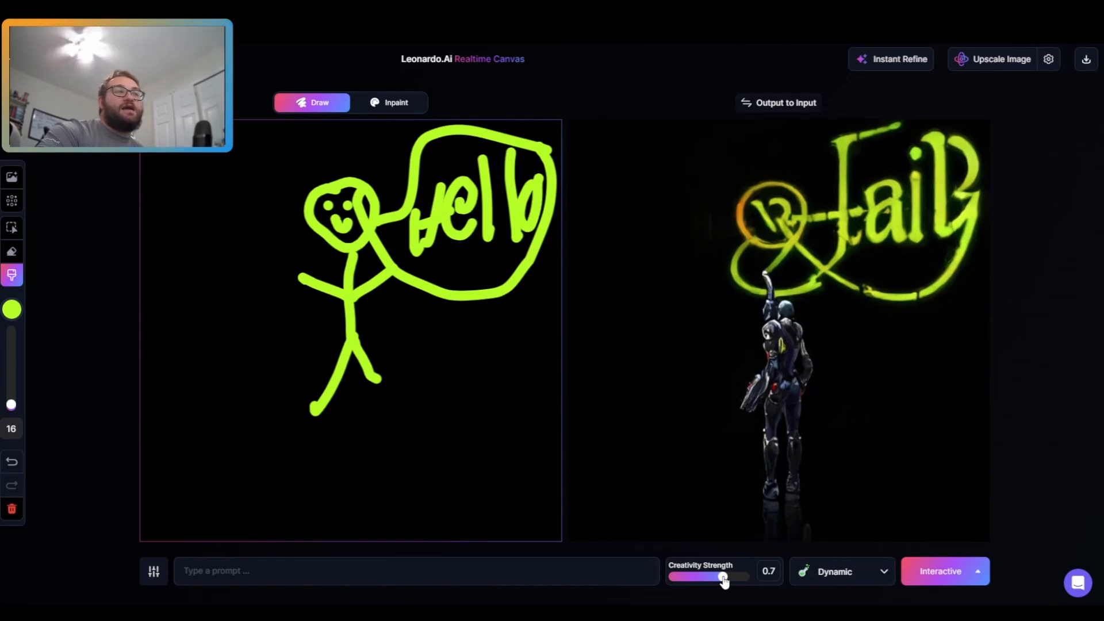
{"action": "left_click_drag", "start_coordinate": [723, 580], "coordinate": [750, 577]}
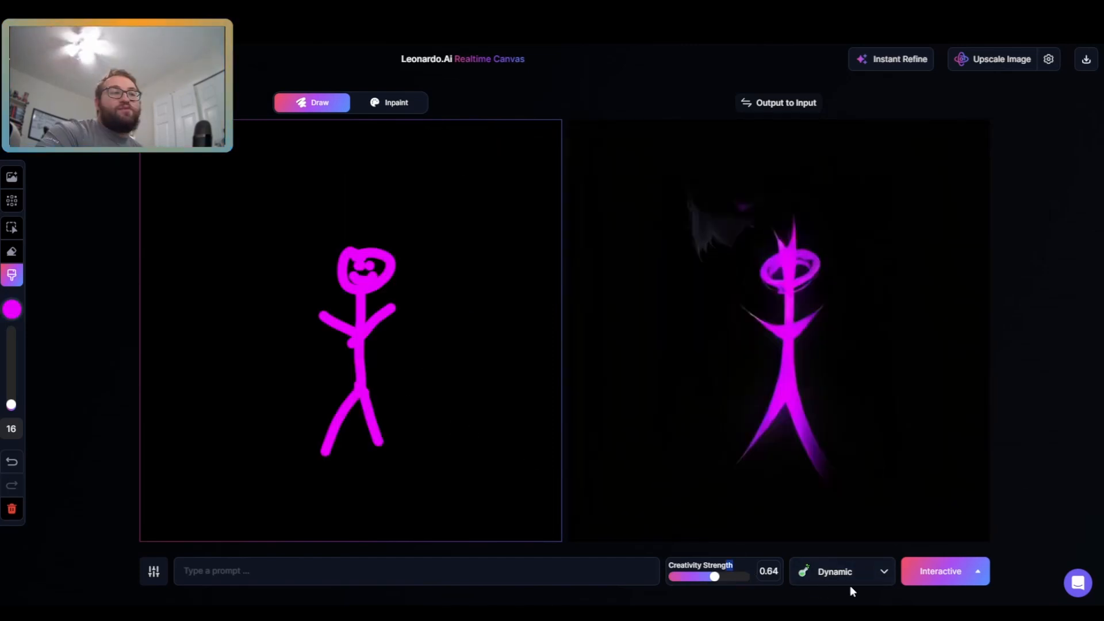
Step: Switch the style of the magenta stick figure to Anime and nudge Creativity Strength to 0.69
{"action": "left_click", "coordinate": [850, 585]}
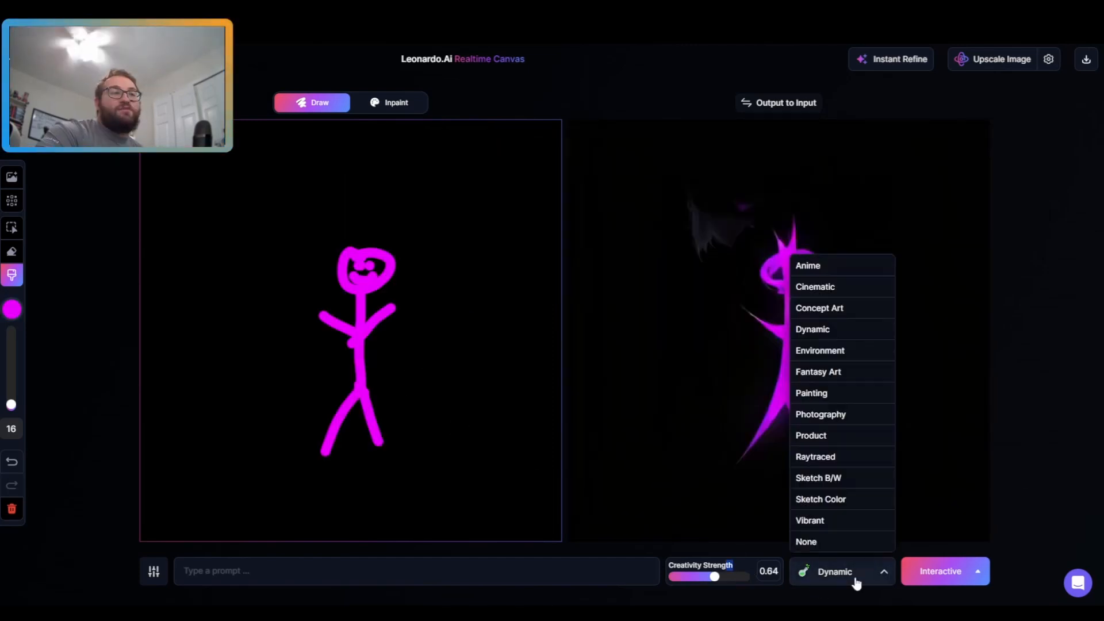
{"action": "left_click", "coordinate": [845, 264]}
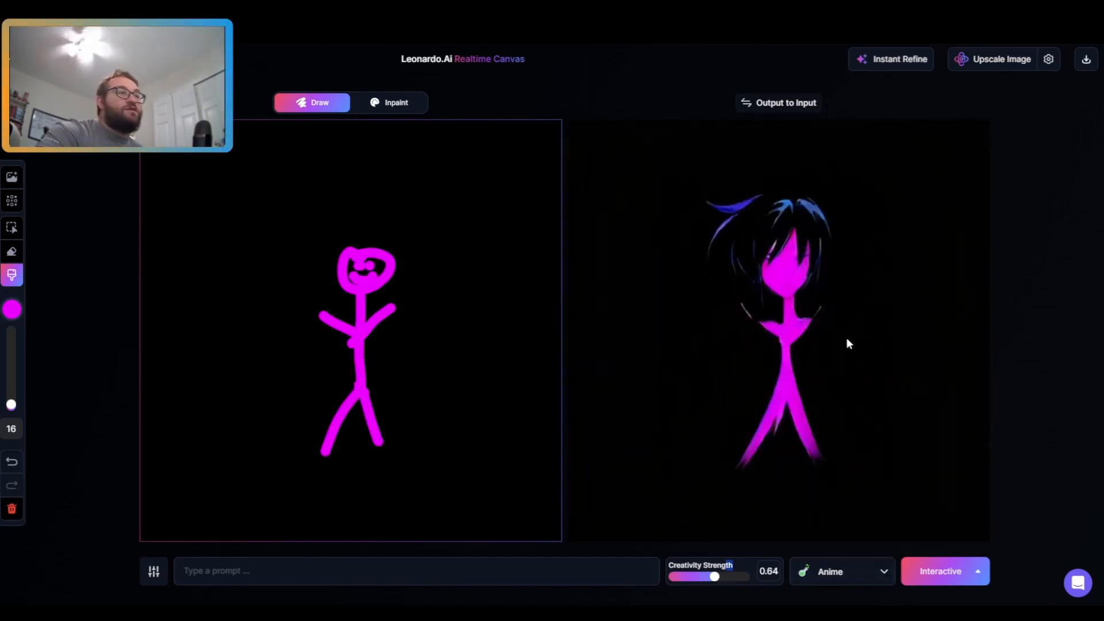
{"action": "left_click_drag", "start_coordinate": [722, 578], "coordinate": [733, 578]}
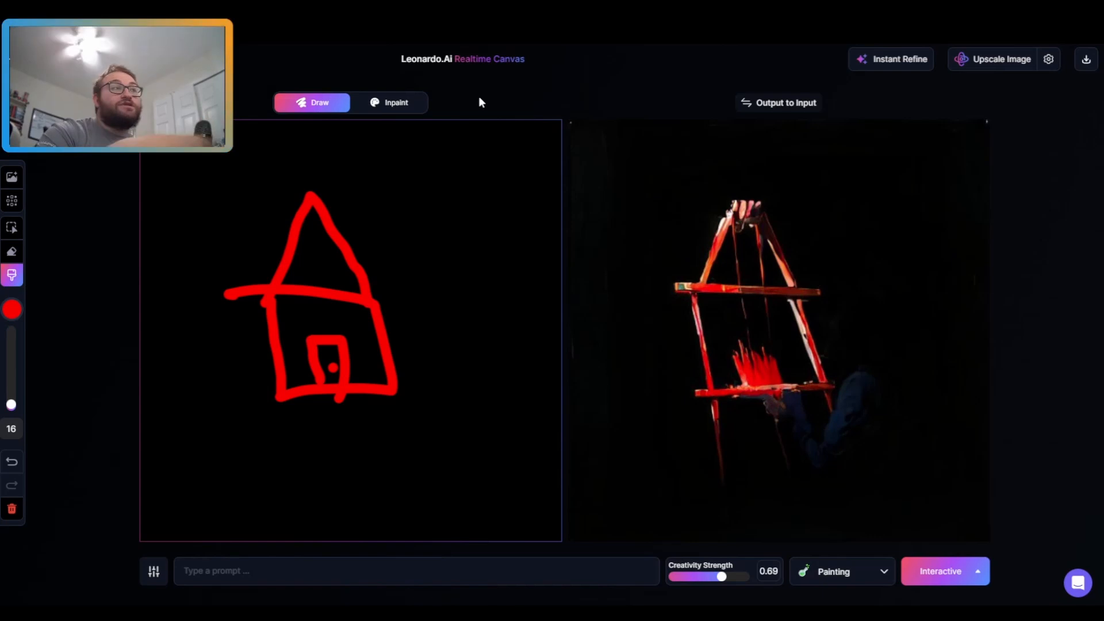
Step: Open the inpaint canvas and generate images from the prompt 'a frog on a beach'
{"action": "left_click", "coordinate": [393, 104]}
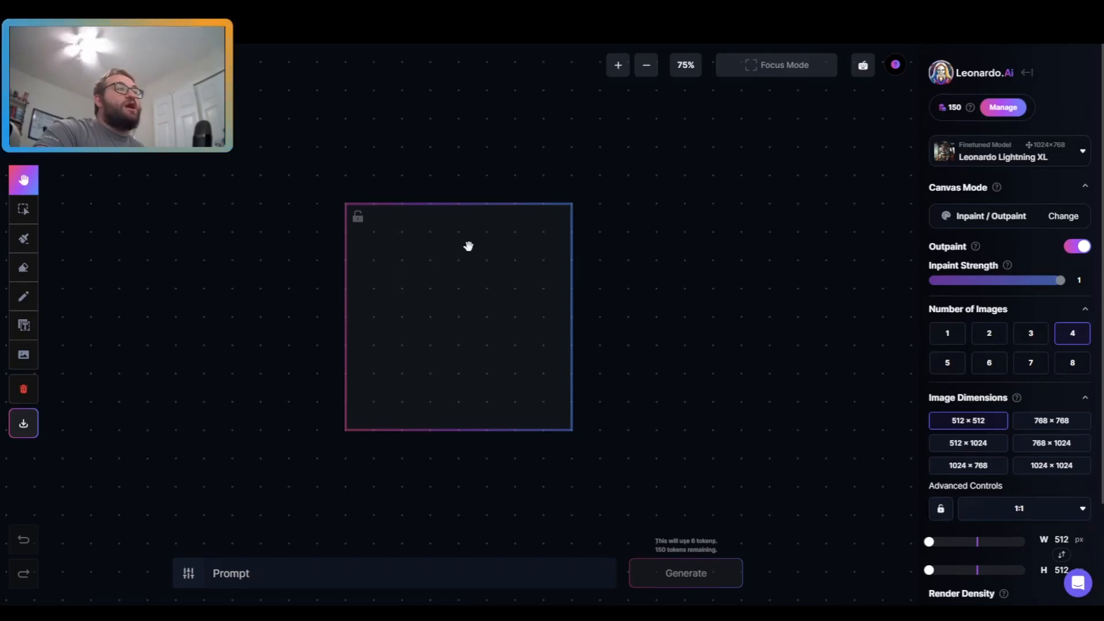
{"action": "left_click", "coordinate": [266, 581]}
{"action": "type", "text": "a fro"}
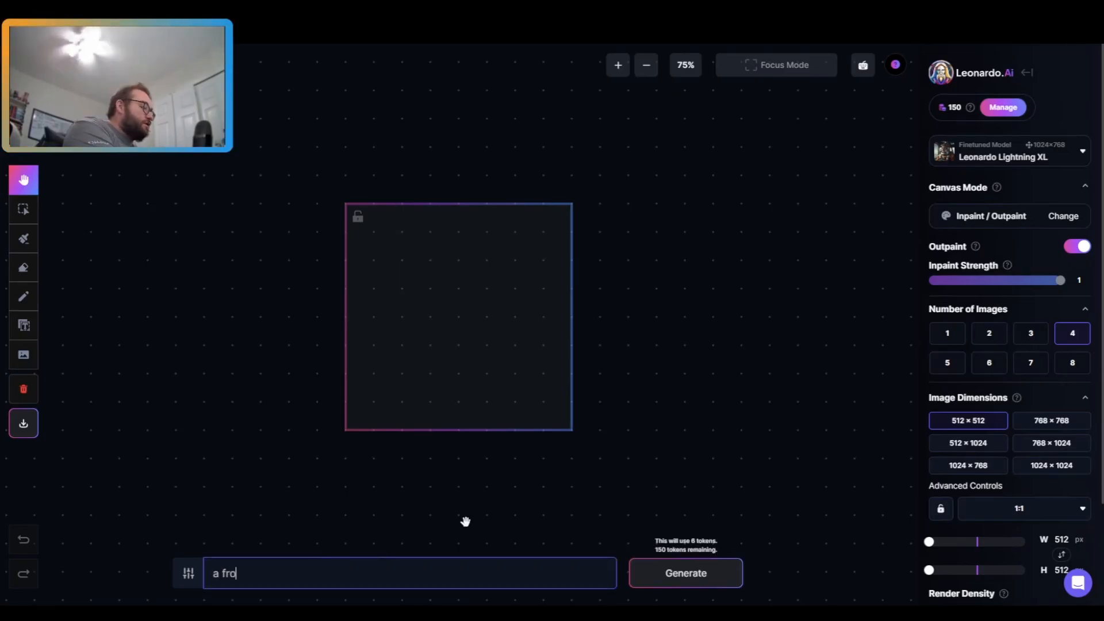
{"action": "type", "text": "g on a beach"}
{"action": "key", "text": "Return"}
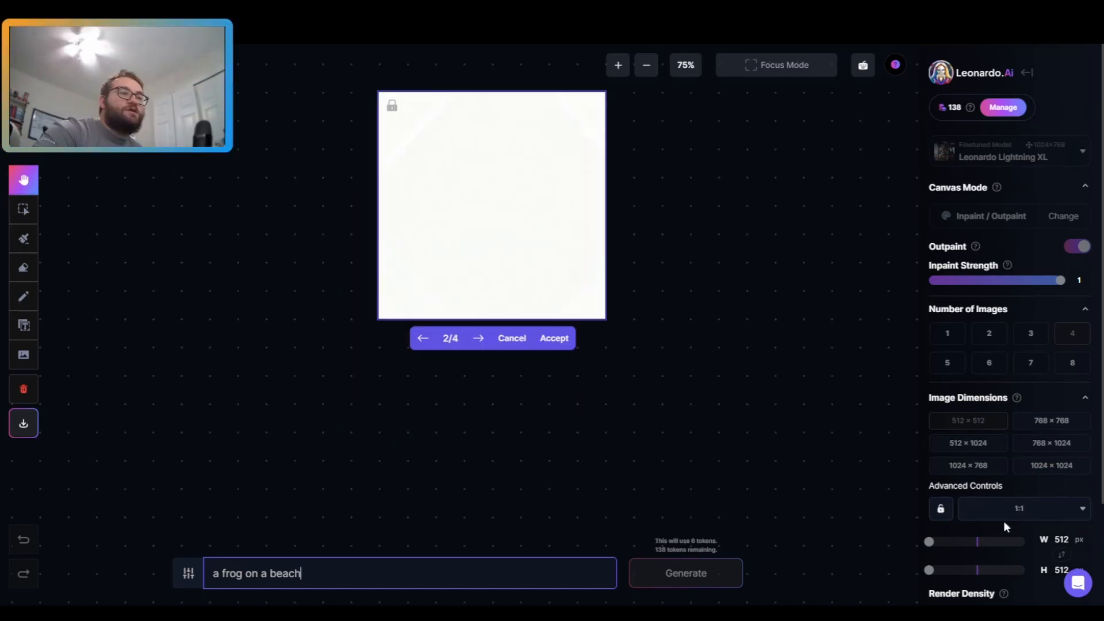
Step: Browse through the four generated canvas results
{"action": "scroll", "coordinate": [821, 369], "scroll_direction": "up", "scroll_amount": 4}
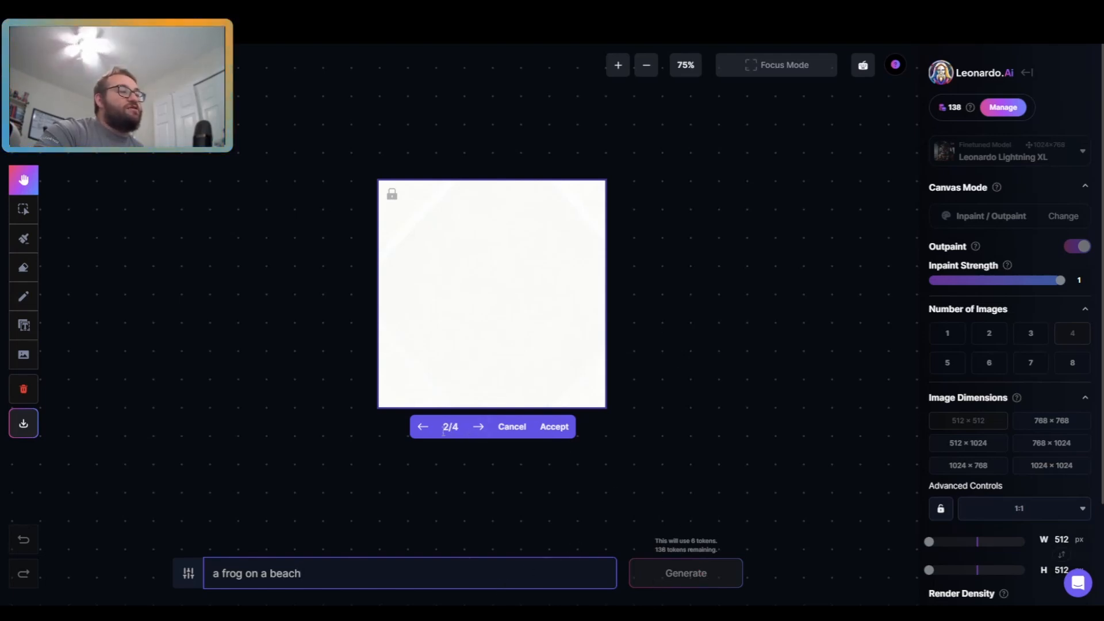
{"action": "left_click", "coordinate": [476, 429]}
{"action": "left_click", "coordinate": [477, 429]}
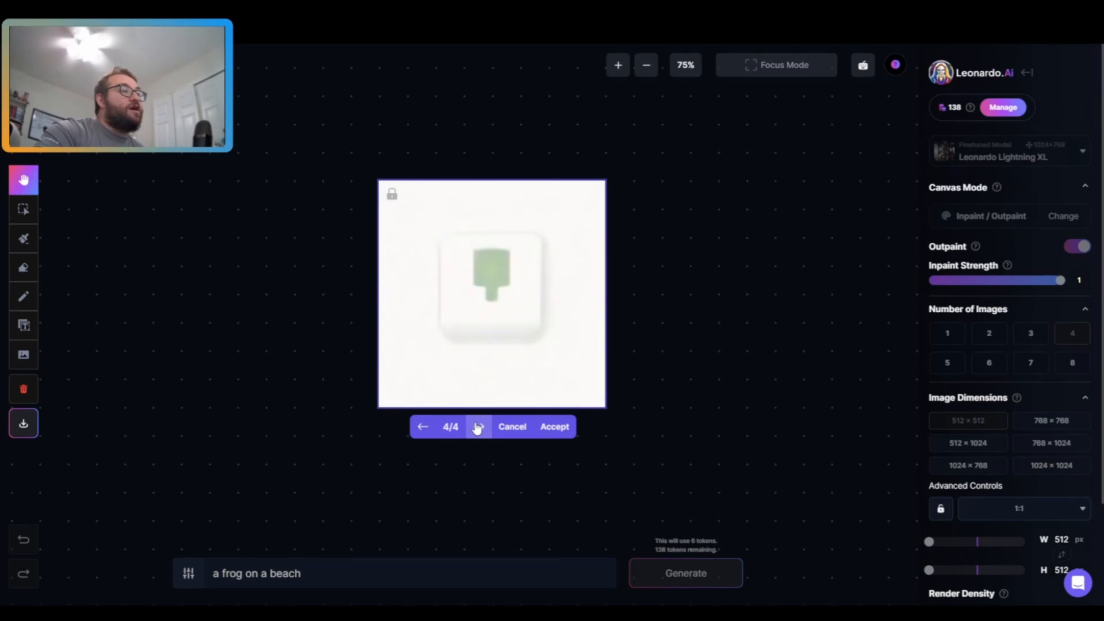
{"action": "left_click", "coordinate": [432, 439]}
{"action": "left_click", "coordinate": [432, 438]}
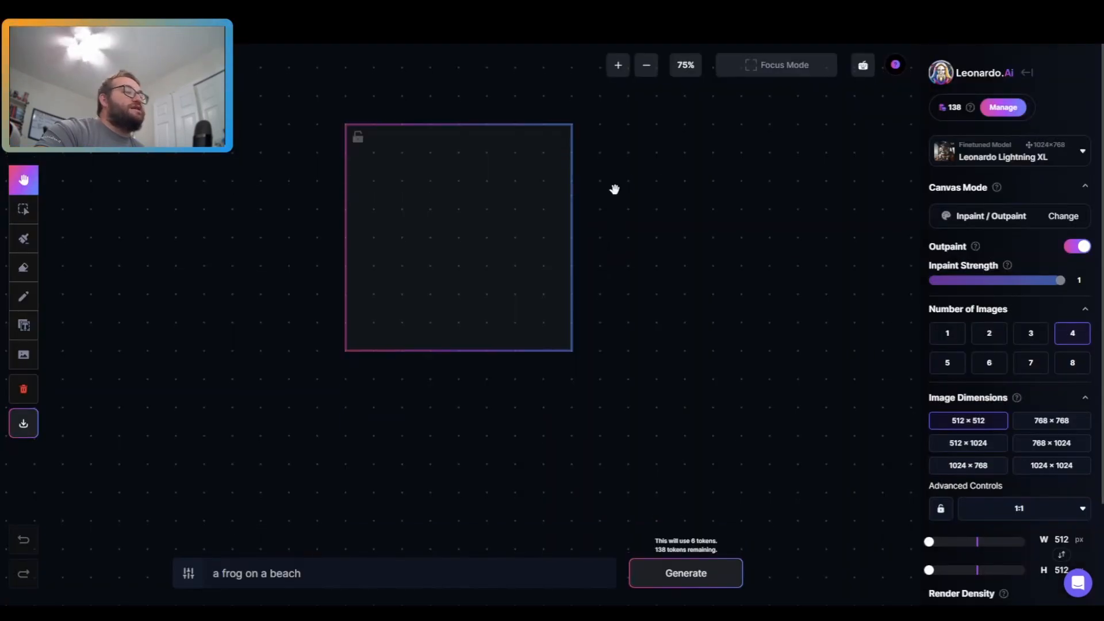
Step: Review the subscription plans page
{"action": "scroll", "coordinate": [614, 187], "scroll_direction": "down", "scroll_amount": 3}
{"action": "scroll", "coordinate": [423, 274], "scroll_direction": "up", "scroll_amount": 2}
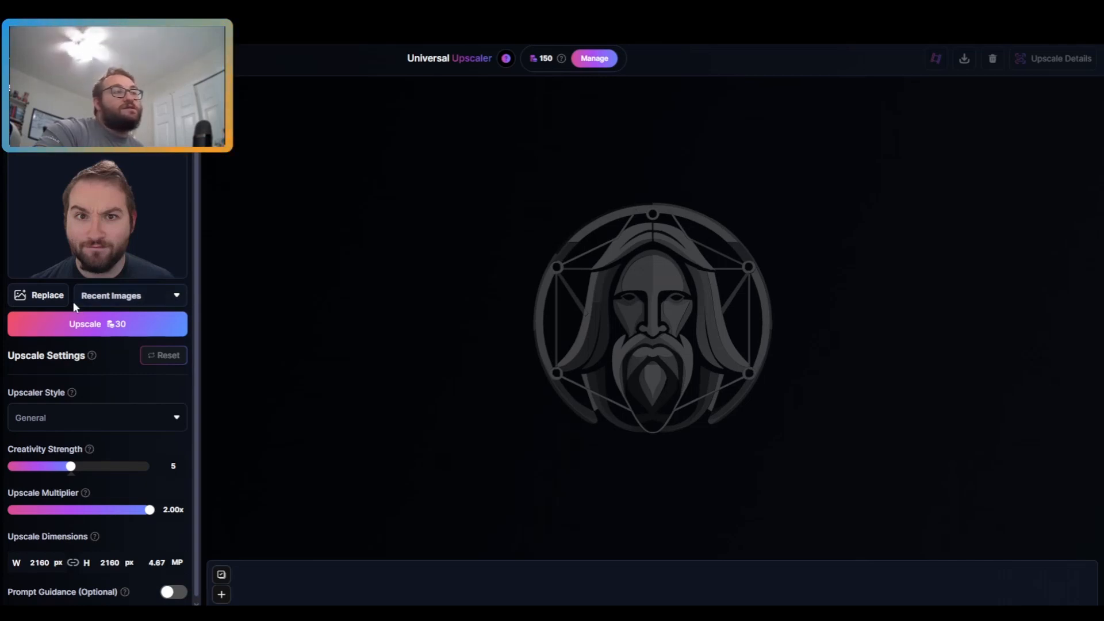
Step: Enable Prompt Guidance and upscale the portrait with the General style, creativity 5 and 2.00x multiplier
{"action": "scroll", "coordinate": [87, 368], "scroll_direction": "down", "scroll_amount": 1}
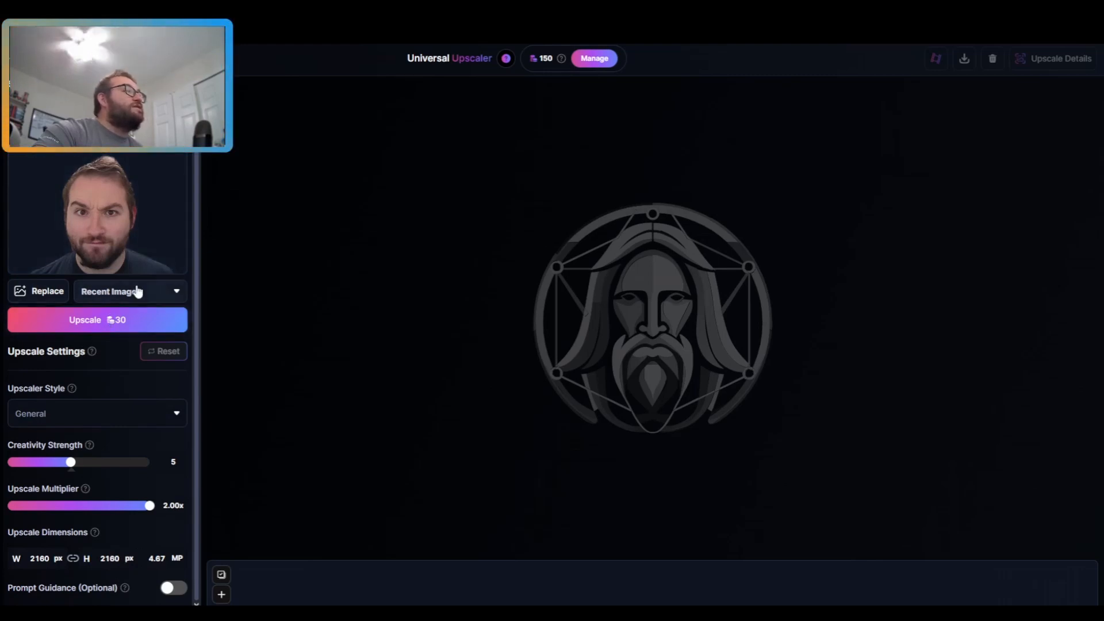
{"action": "left_click", "coordinate": [174, 587]}
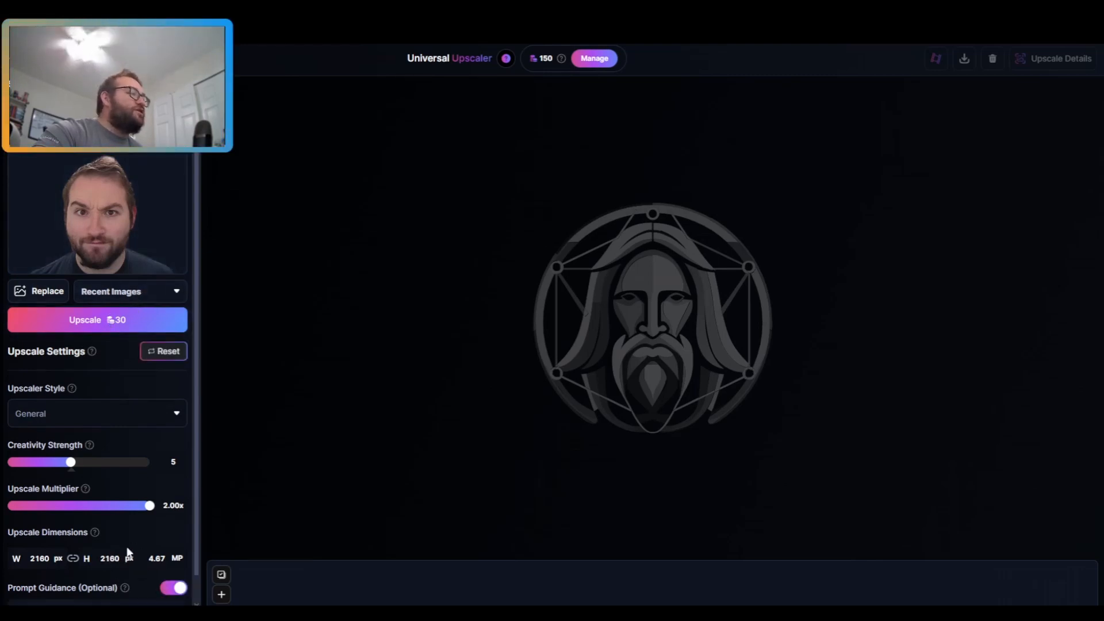
{"action": "left_click", "coordinate": [65, 584]}
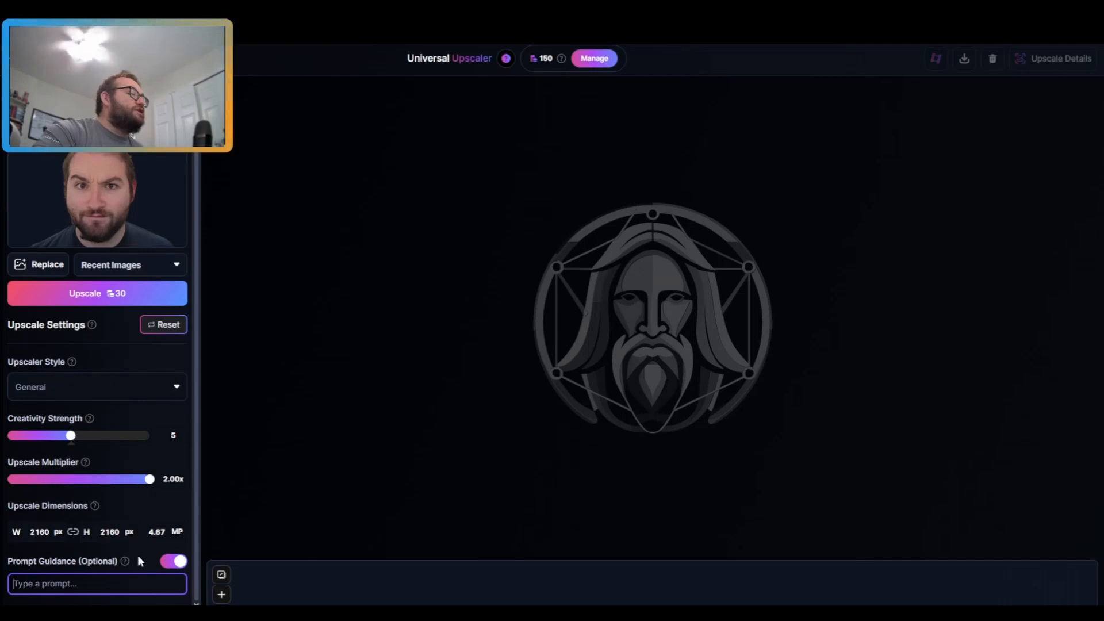
{"action": "mouse_move", "coordinate": [124, 561]}
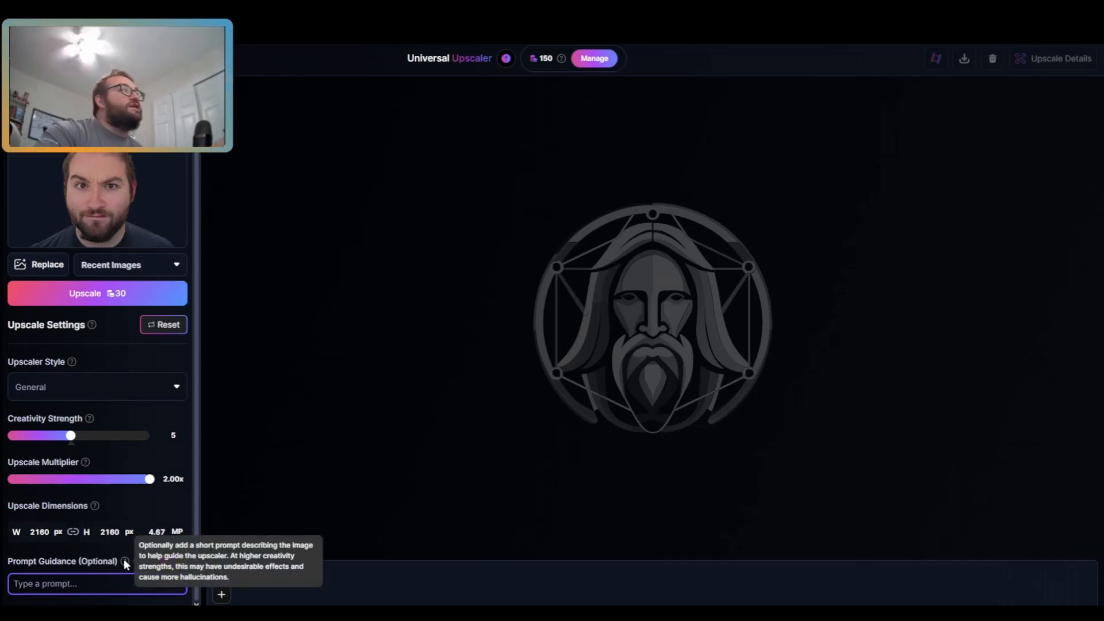
{"action": "left_click", "coordinate": [134, 303]}
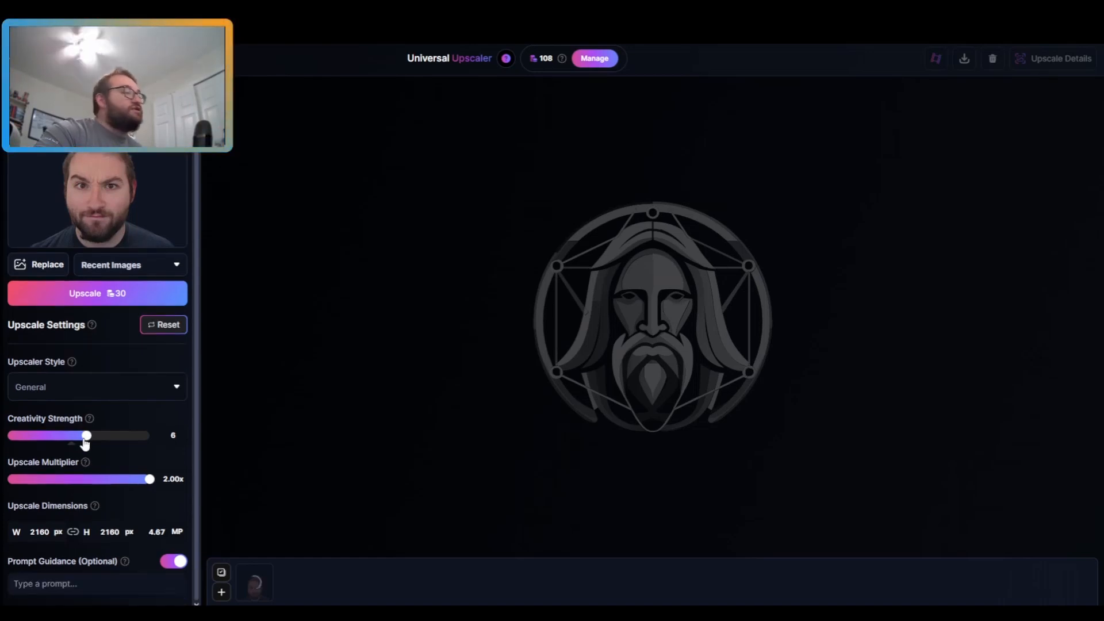
Step: Set Creativity Strength to 9 and compare the upscaled portrait against the original
{"action": "left_click_drag", "start_coordinate": [85, 442], "coordinate": [132, 444]}
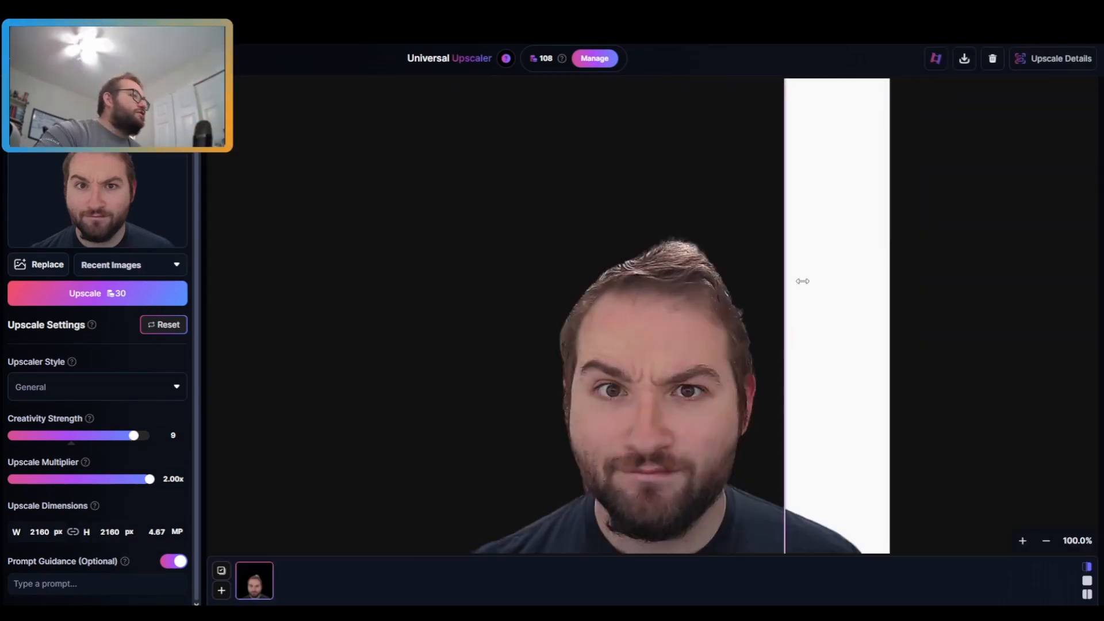
{"action": "left_click_drag", "start_coordinate": [803, 281], "coordinate": [418, 305]}
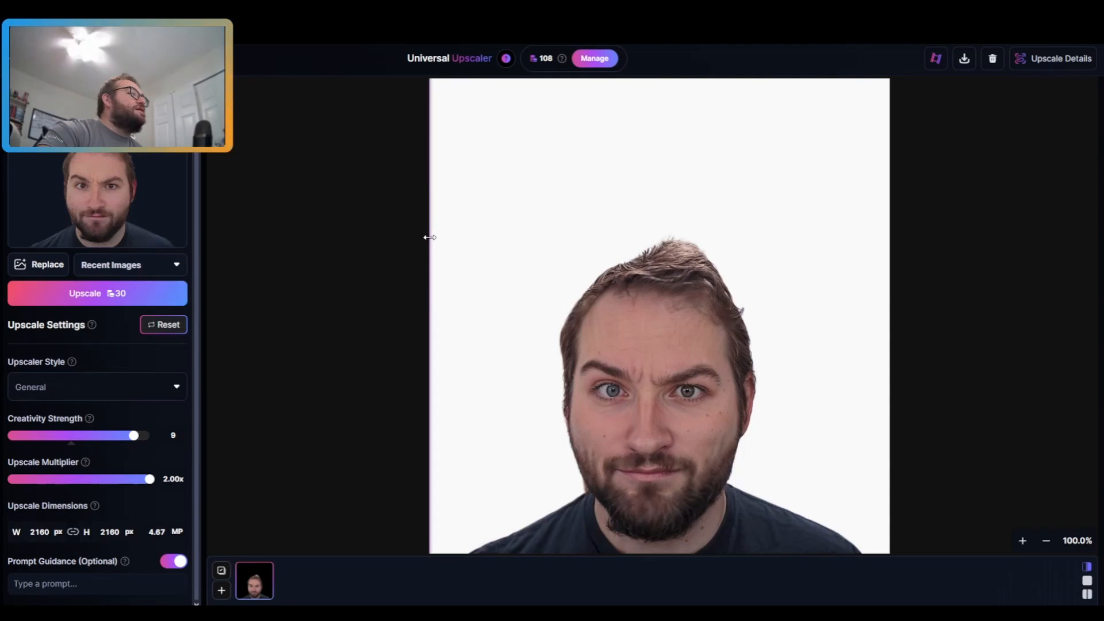
Step: Replace the source with the frog-on-lily-pad image, upscale it, and open the upscaled result
{"action": "left_click", "coordinate": [57, 266]}
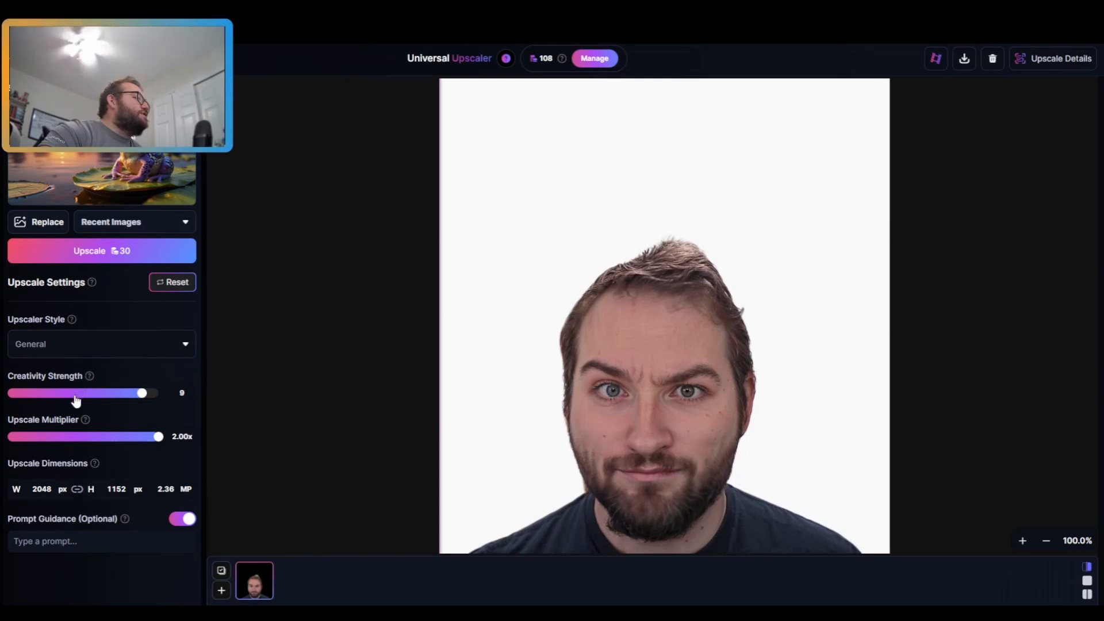
{"action": "mouse_move", "coordinate": [75, 401]}
{"action": "left_mouse_down"}
{"action": "mouse_move", "coordinate": [26, 398]}
{"action": "mouse_move", "coordinate": [75, 397]}
{"action": "left_mouse_up"}
{"action": "left_click", "coordinate": [107, 253]}
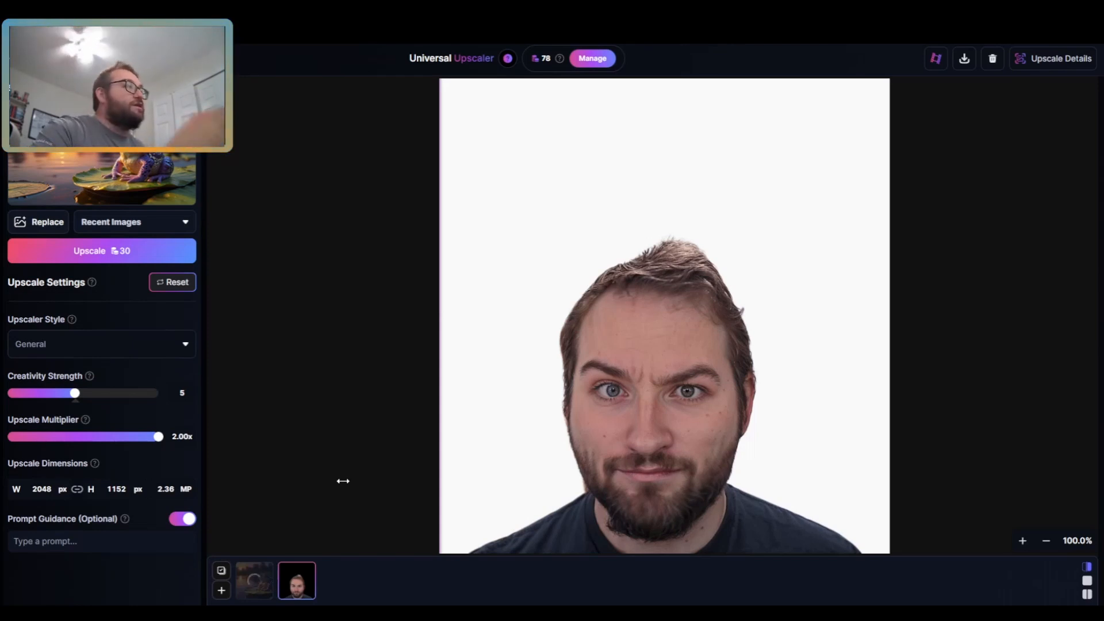
{"action": "left_click_drag", "start_coordinate": [387, 419], "coordinate": [517, 94]}
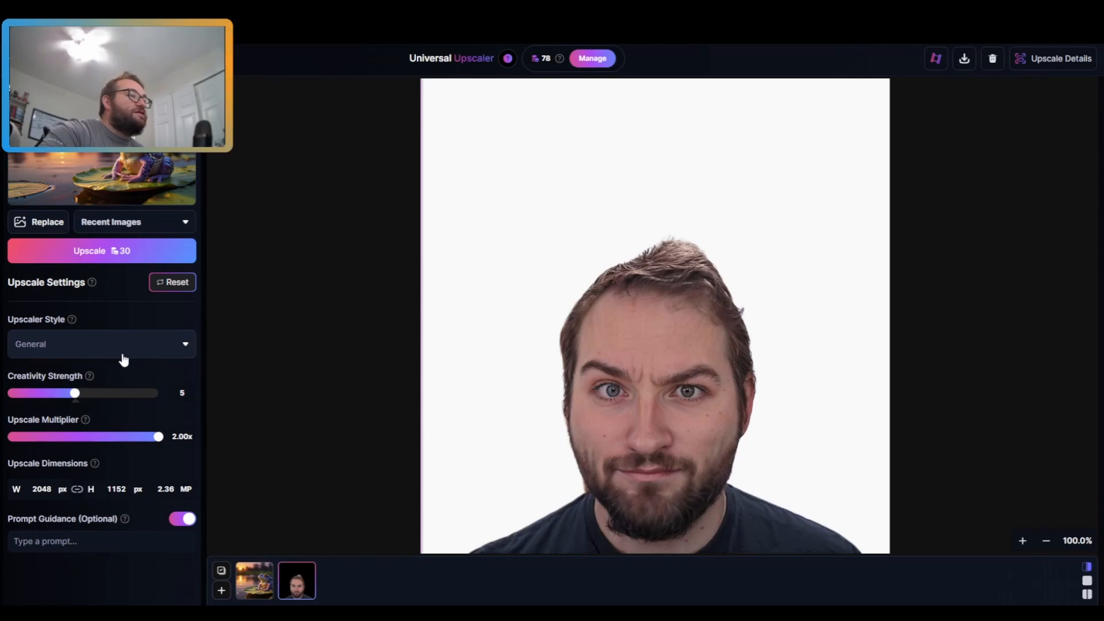
{"action": "left_click", "coordinate": [255, 581]}
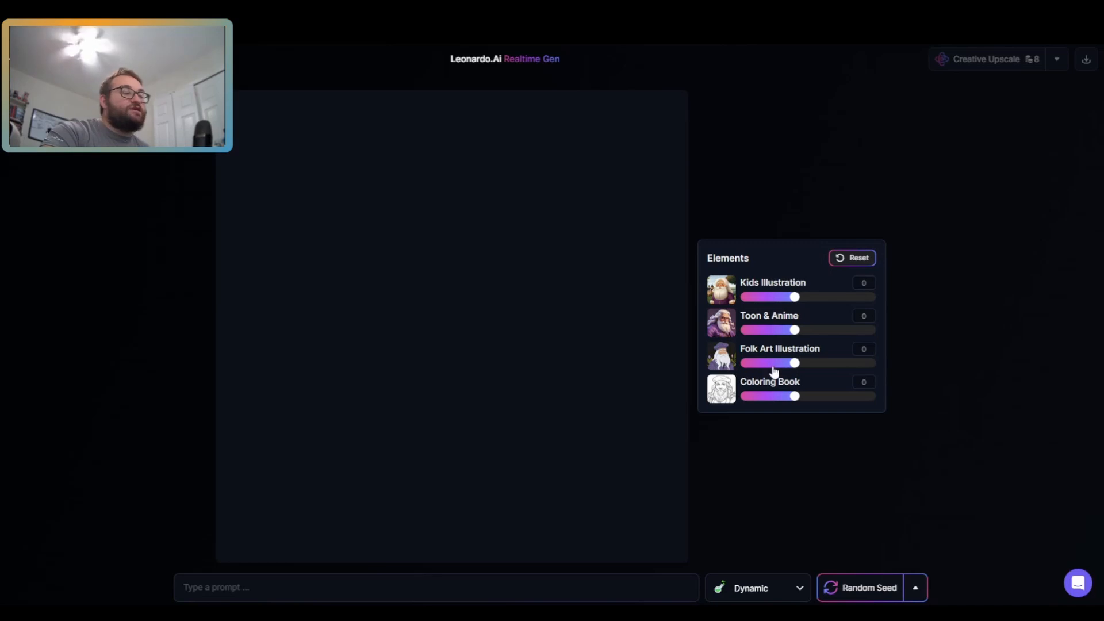
Step: Enter the prompt 'frog' in Realtime Generation
{"action": "left_click", "coordinate": [408, 592]}
{"action": "type", "text": "frog"}
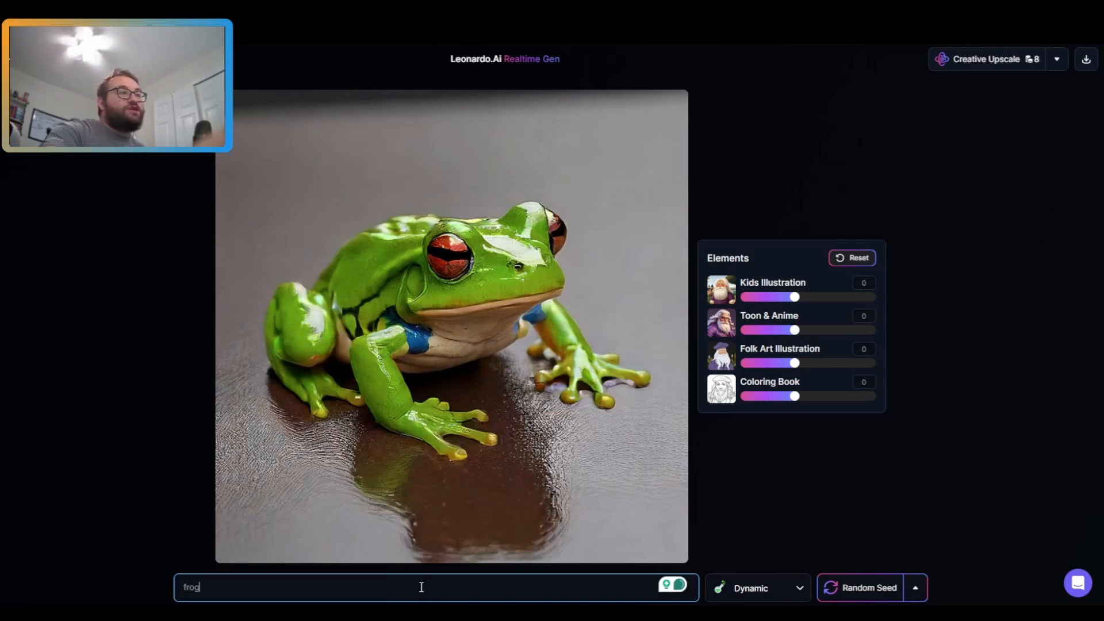
Step: Adjust the Kids Illustration and Folk Art Illustration element weights, then reset all Elements
{"action": "left_click_drag", "start_coordinate": [795, 296], "coordinate": [826, 313]}
{"action": "left_click_drag", "start_coordinate": [795, 345], "coordinate": [768, 345]}
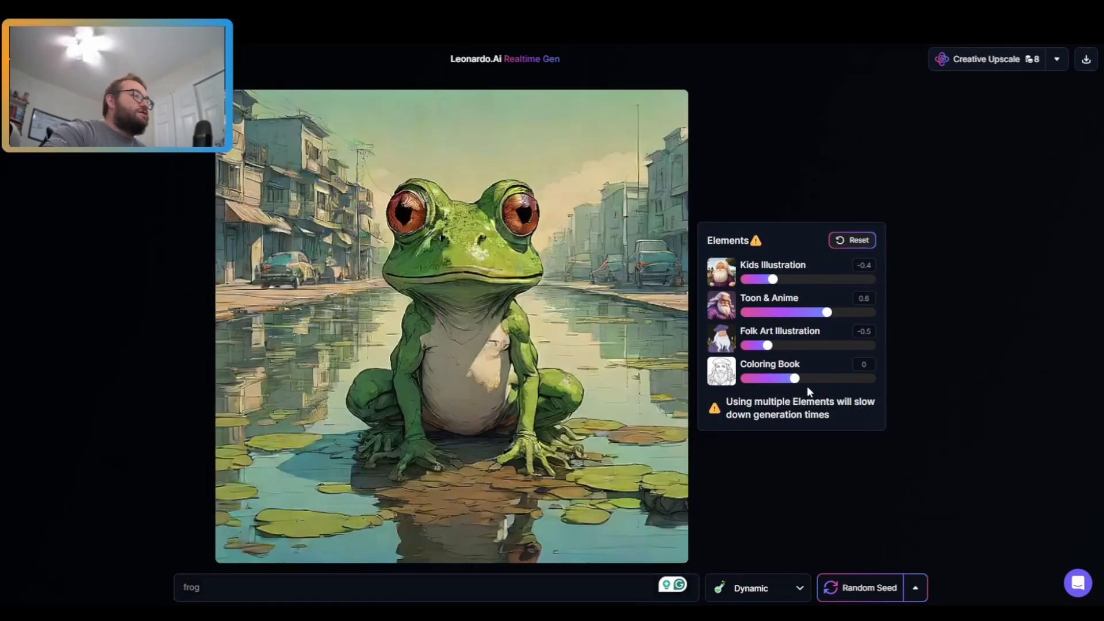
{"action": "left_click", "coordinate": [850, 240]}
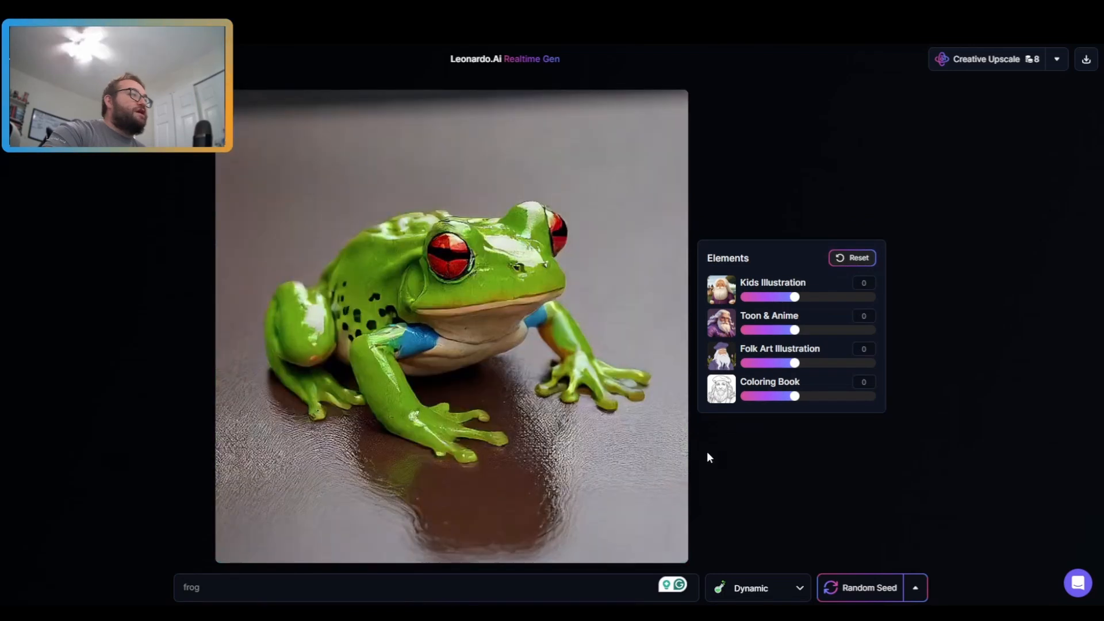
Step: Extend the prompt to 'frog on a log in a bog sad about the soggy cog'
{"action": "left_click", "coordinate": [288, 593]}
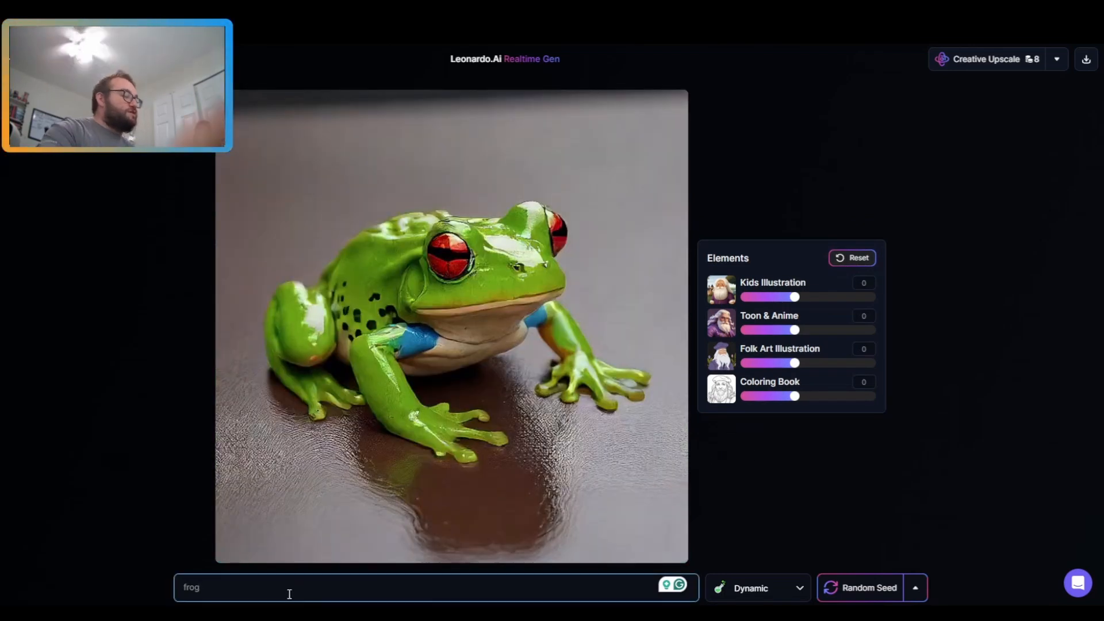
{"action": "type", "text": "on a lo"}
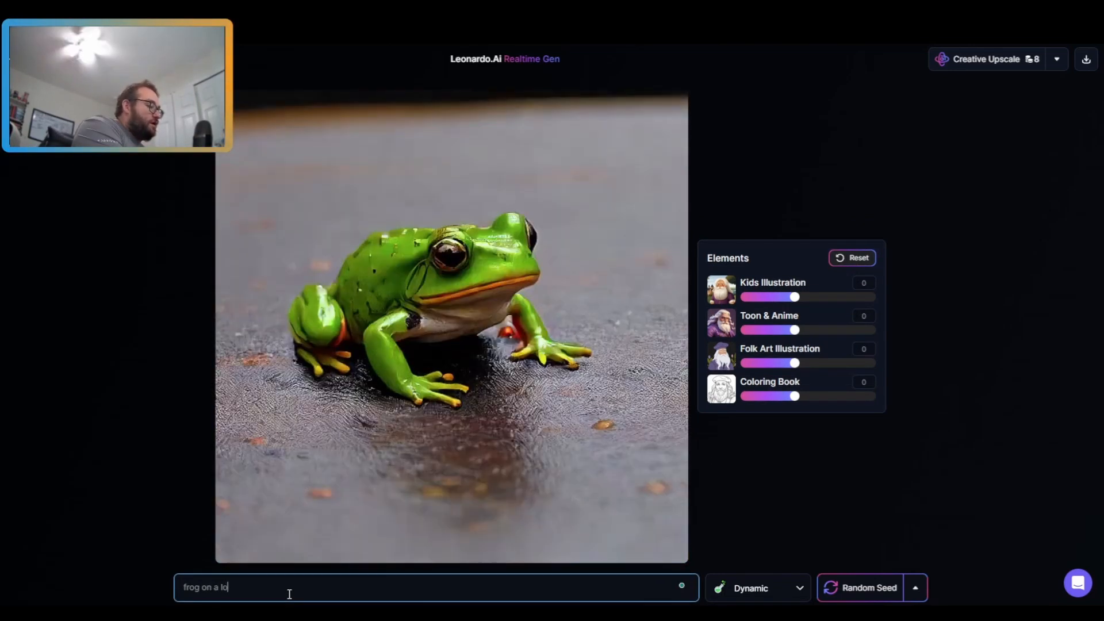
{"action": "type", "text": "g in a bog sad"}
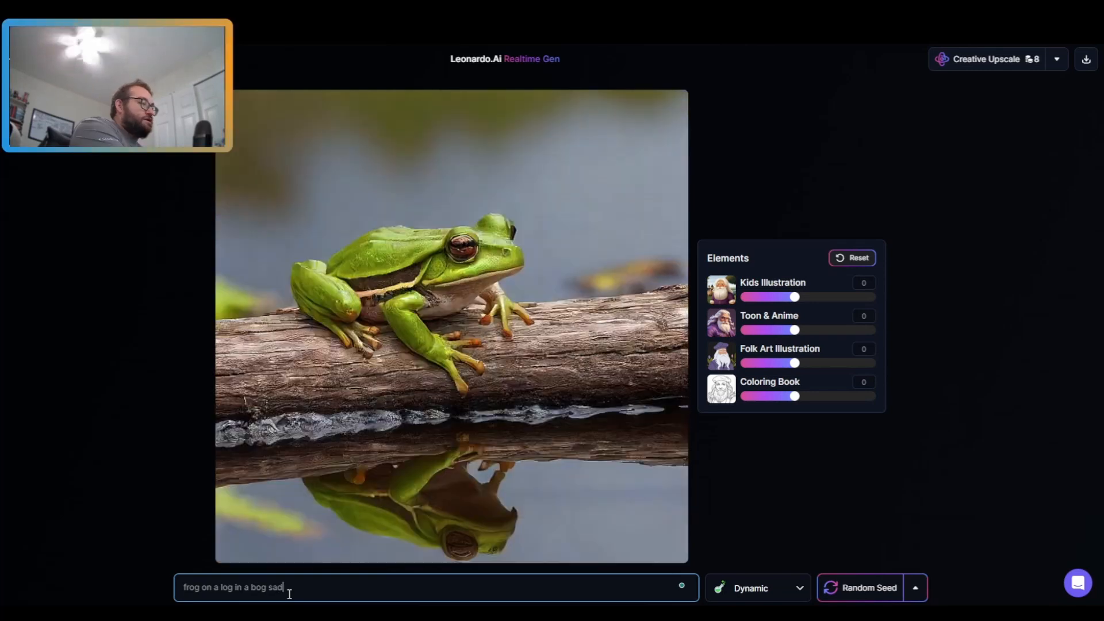
{"action": "type", "text": " about the soggy cog"}
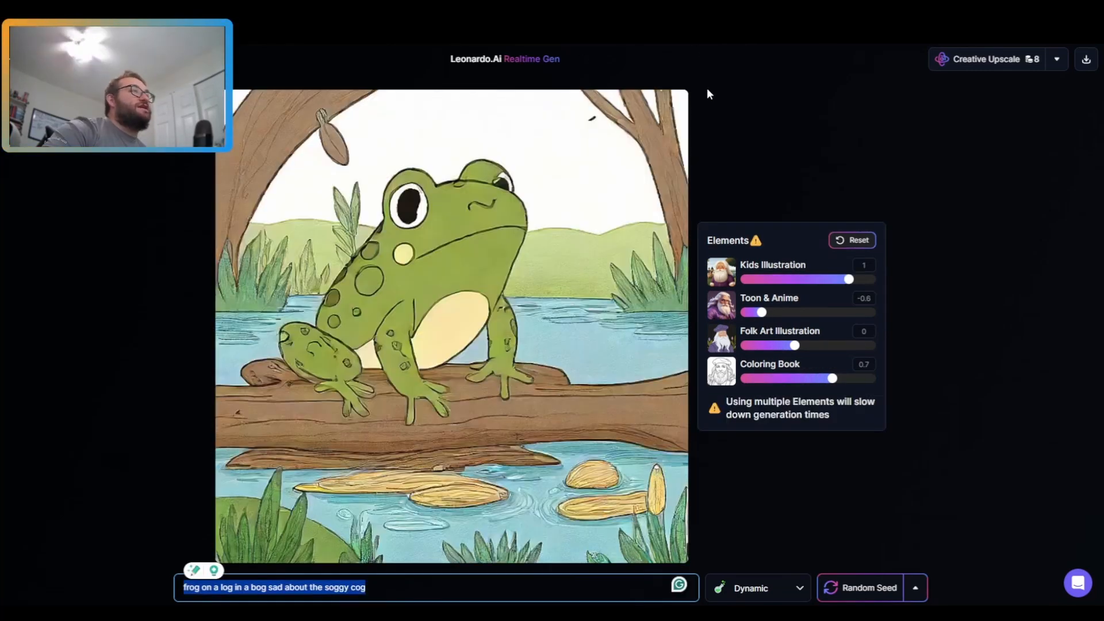
Step: Try other style presets such as Painting and settle on the Anime style
{"action": "left_click", "coordinate": [885, 174]}
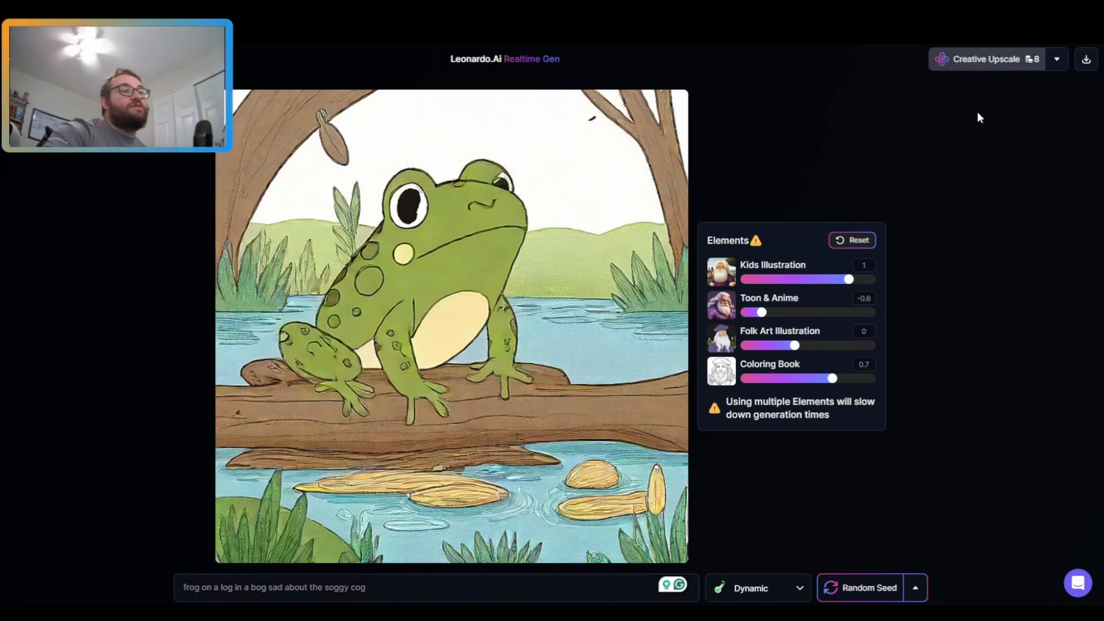
{"action": "left_click", "coordinate": [799, 588]}
{"action": "left_click", "coordinate": [741, 340]}
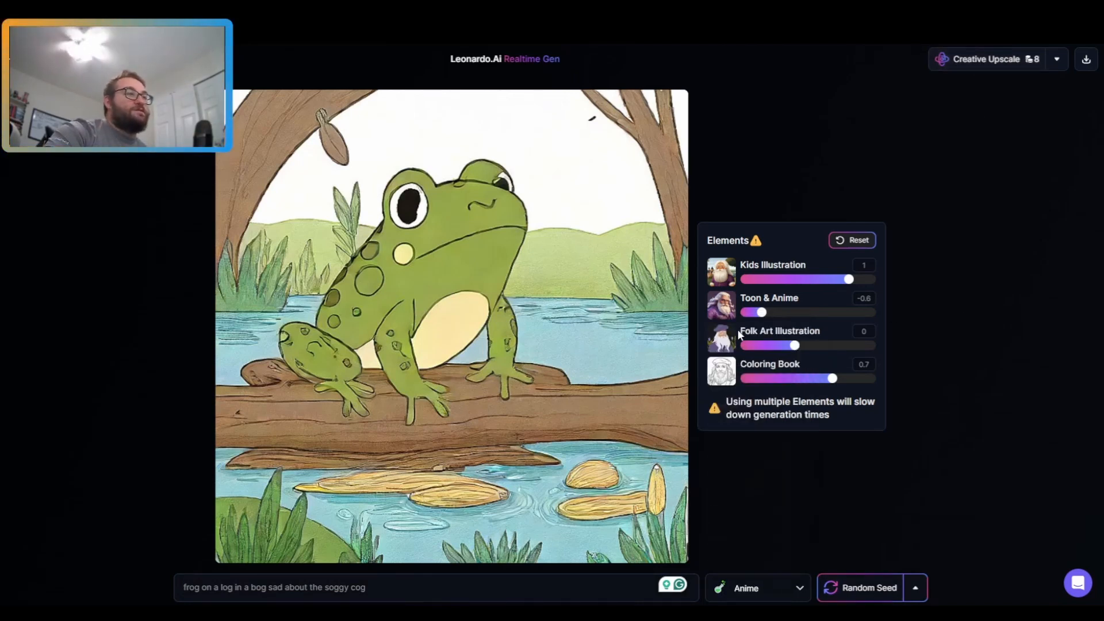
{"action": "left_click", "coordinate": [742, 576]}
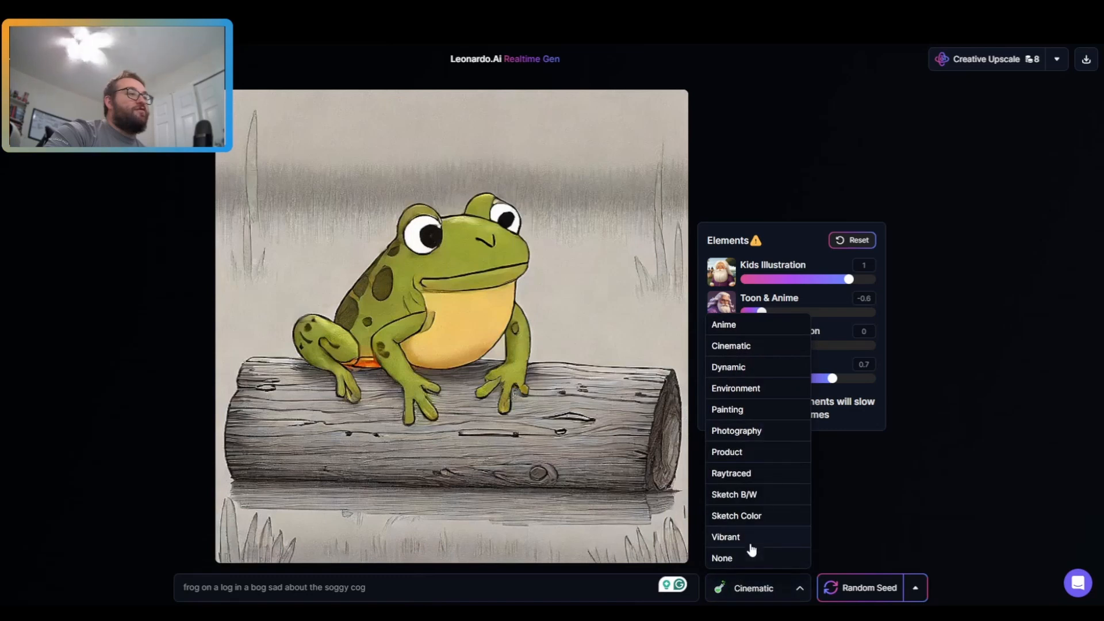
{"action": "left_click", "coordinate": [741, 410]}
{"action": "left_click", "coordinate": [754, 584]}
{"action": "left_click", "coordinate": [725, 325]}
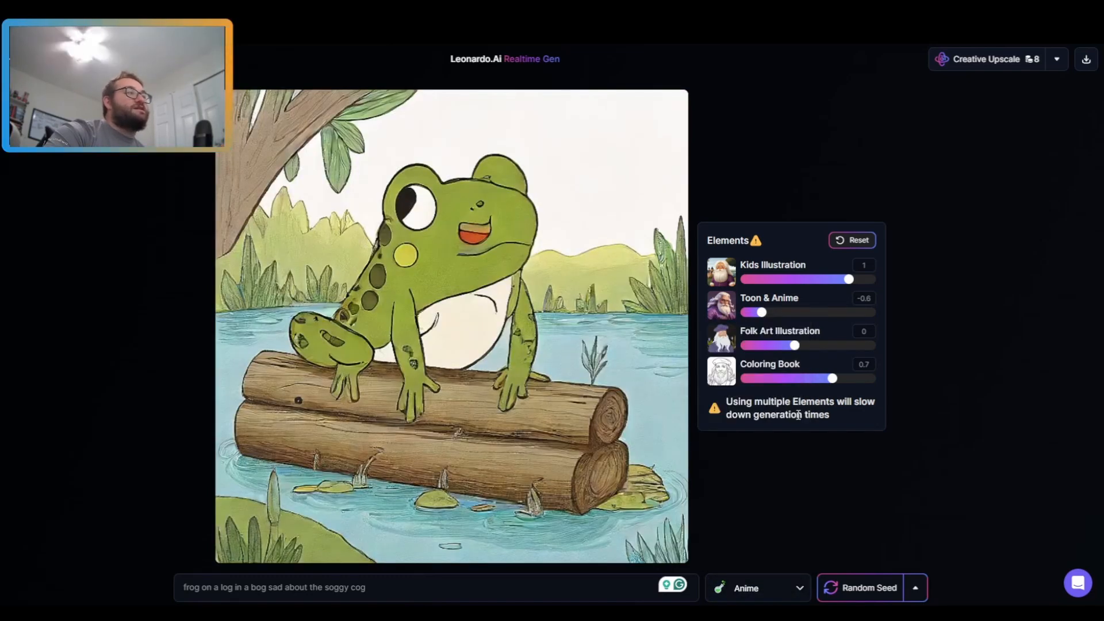
Step: Replace the prompt with 'a man with a tan looking at a fan with a can that holds another fan'
{"action": "double_click", "coordinate": [312, 589]}
{"action": "left_click", "coordinate": [313, 590]}
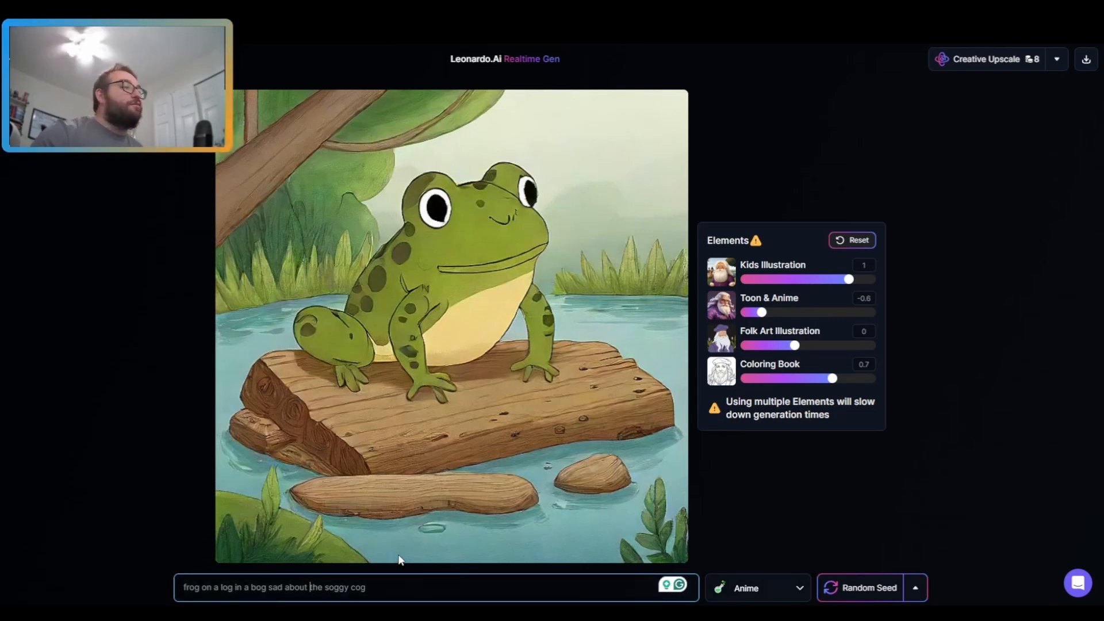
{"action": "key", "text": "ctrl+a"}
{"action": "type", "text": "a man with a tan looking at a fan with"}
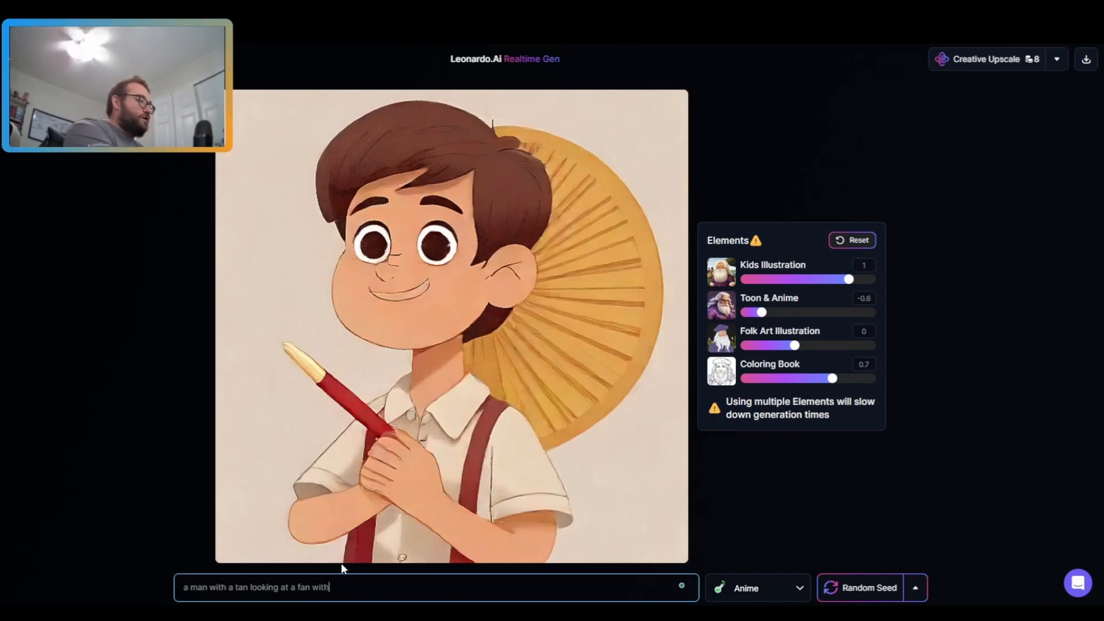
{"action": "type", "text": " a can that"}
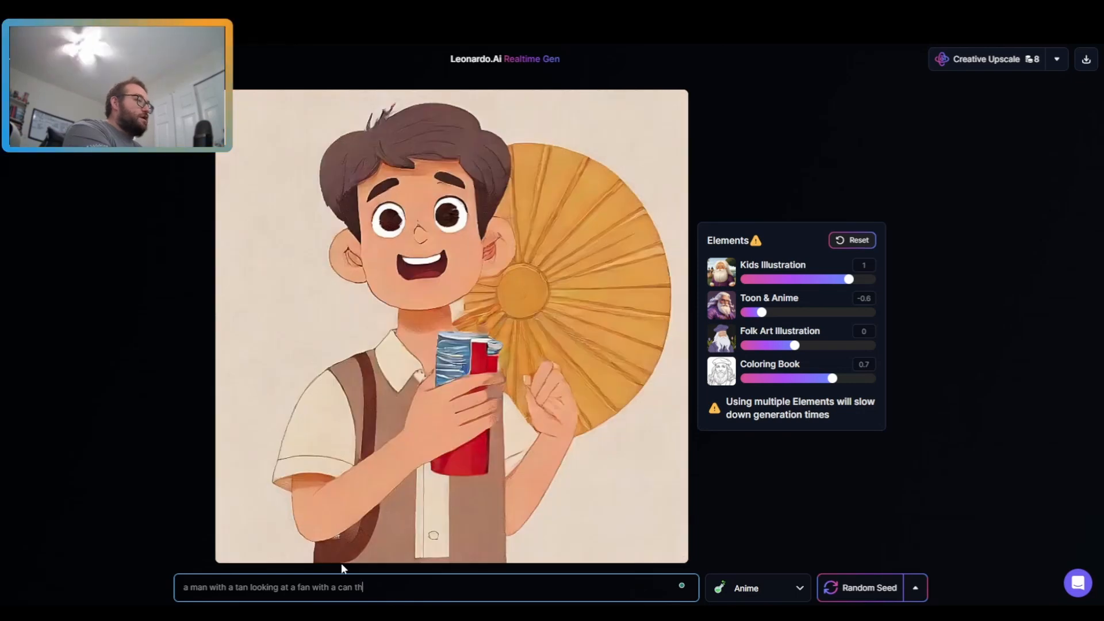
{"action": "type", "text": " holds another fan"}
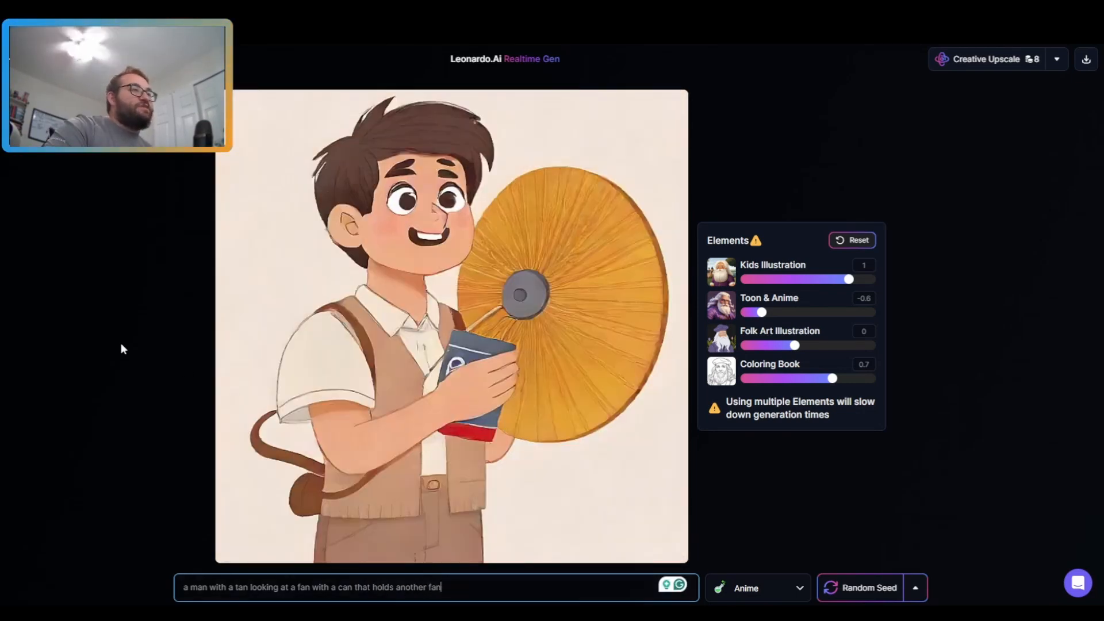
Step: Rebalance the element weights: Kids Illustration 0.2, Folk Art Illustration 0.7, Coloring Book -0.2, and lower Toon & Anime
{"action": "left_click", "coordinate": [803, 280]}
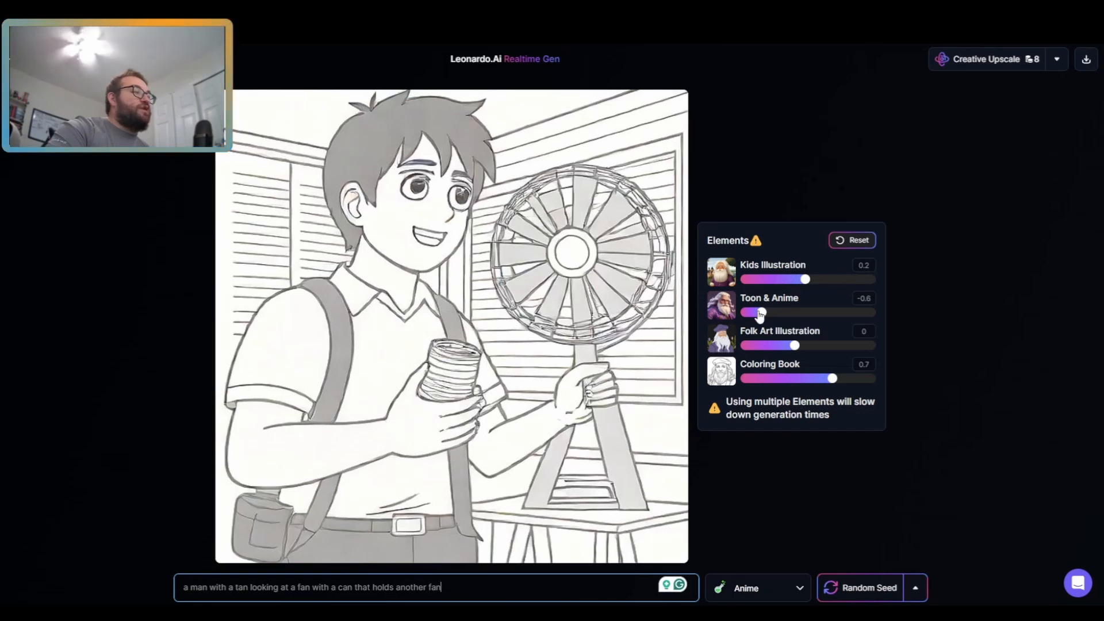
{"action": "left_click", "coordinate": [789, 379]}
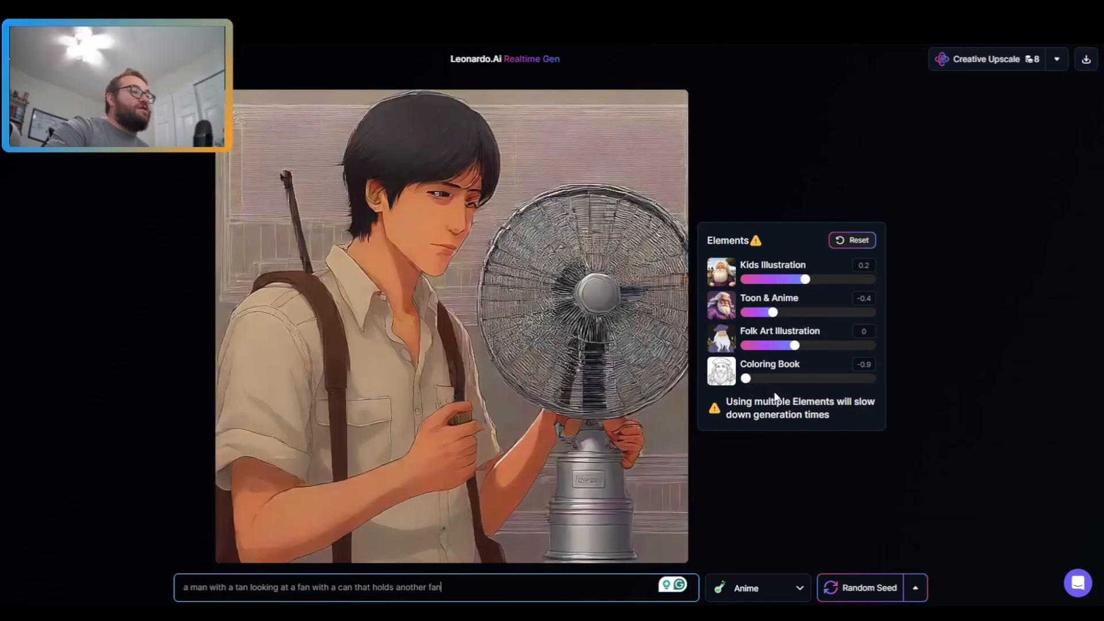
{"action": "left_click", "coordinate": [785, 379]}
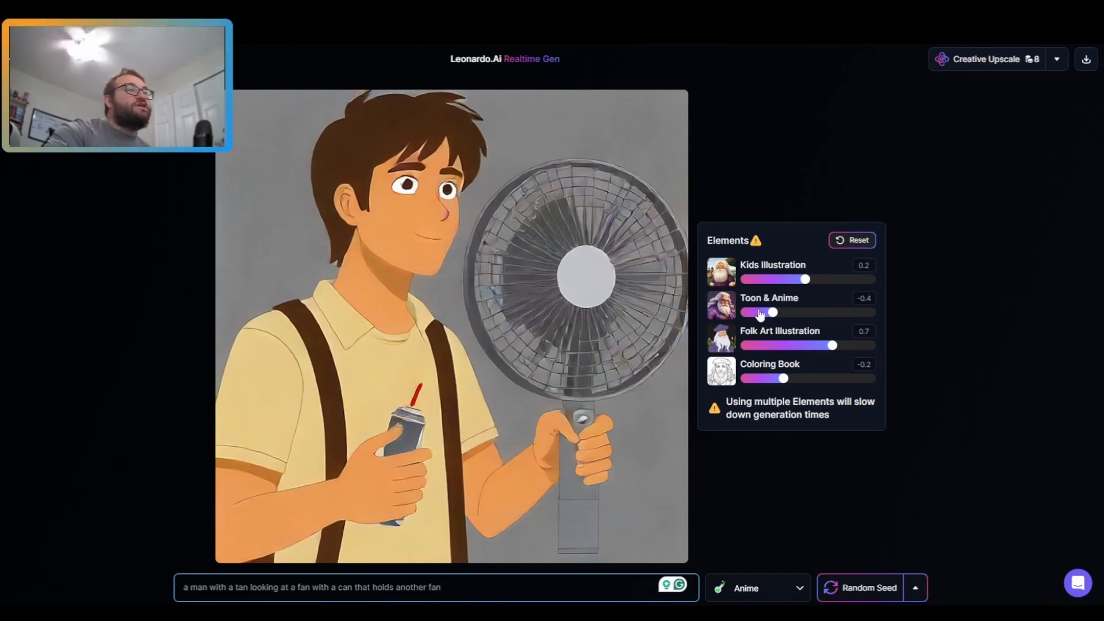
{"action": "left_click_drag", "start_coordinate": [760, 313], "coordinate": [737, 328]}
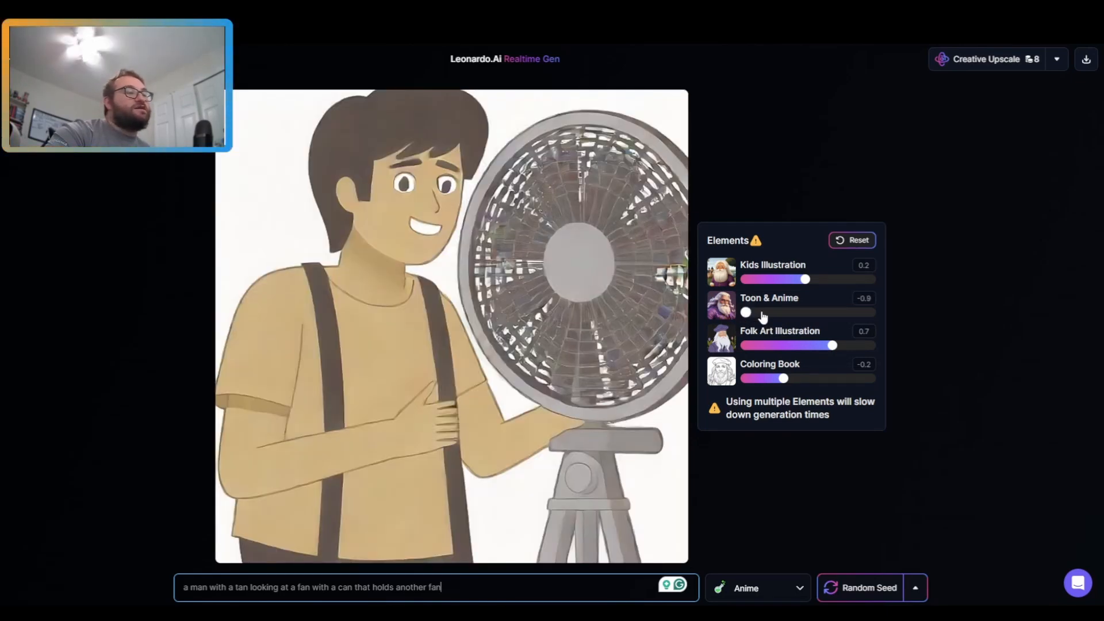
{"action": "left_click_drag", "start_coordinate": [800, 313], "coordinate": [821, 314]}
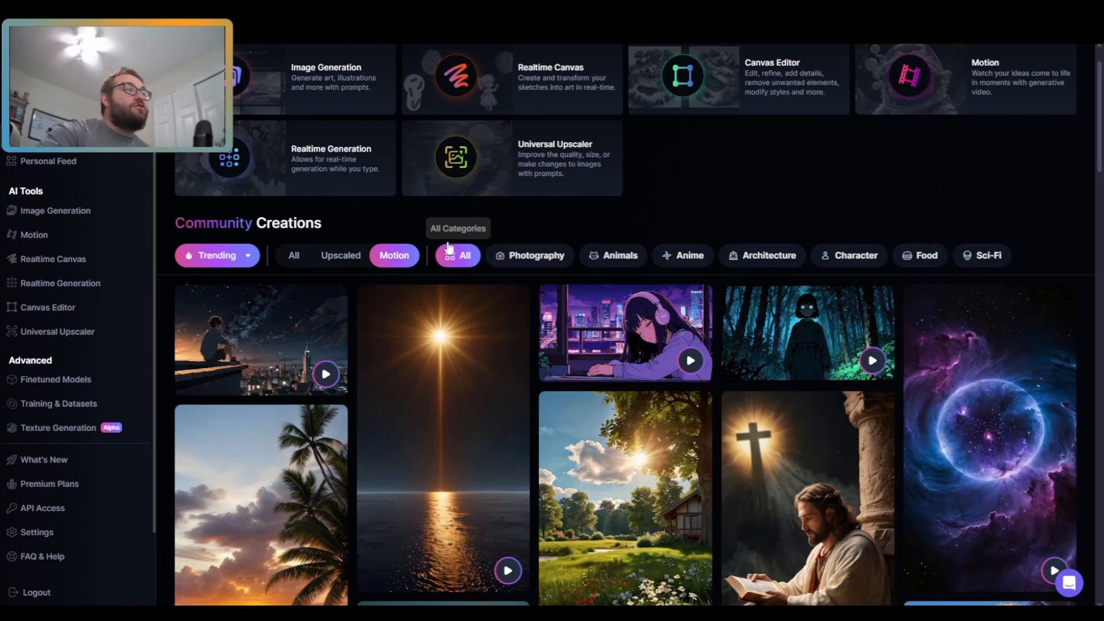
Step: Open the Motion tool and select the frog-on-lily-pad image as the source image
{"action": "scroll", "coordinate": [943, 172], "scroll_direction": "up", "scroll_amount": 2}
{"action": "left_click", "coordinate": [943, 178]}
{"action": "left_click", "coordinate": [549, 254]}
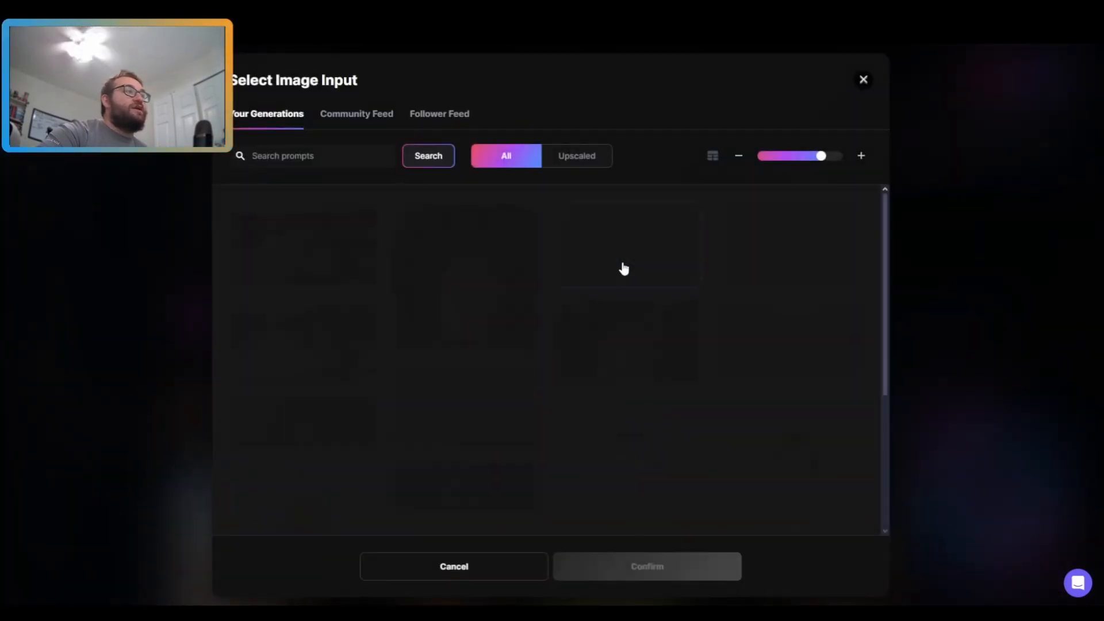
{"action": "left_click", "coordinate": [629, 576]}
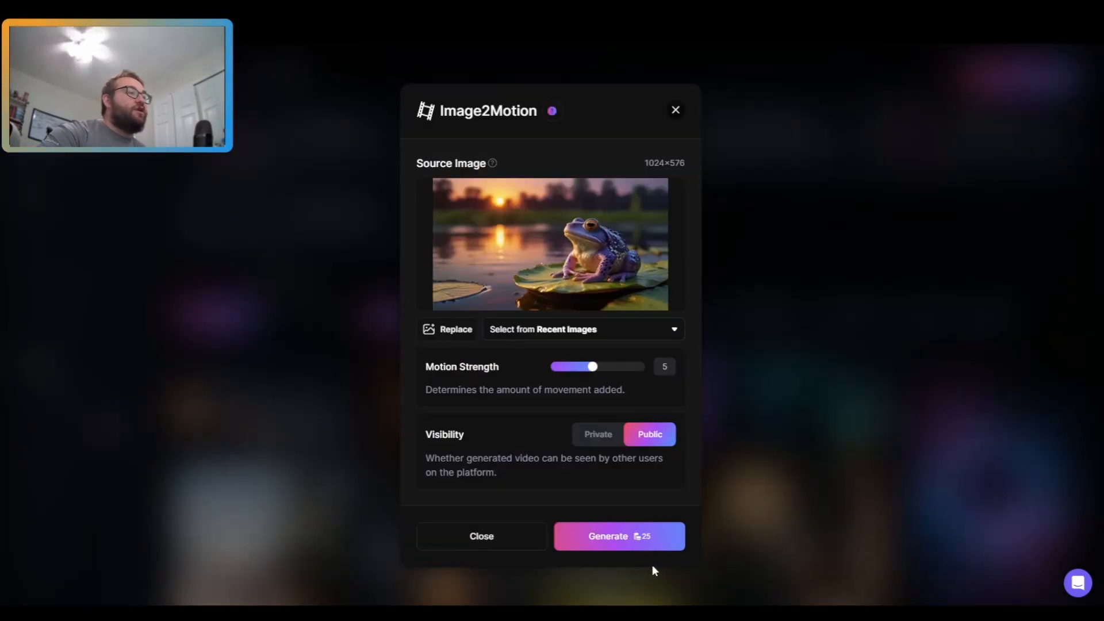
Step: Set the Motion Strength to 7
{"action": "left_click", "coordinate": [613, 367]}
{"action": "left_click_drag", "start_coordinate": [619, 373], "coordinate": [597, 371]}
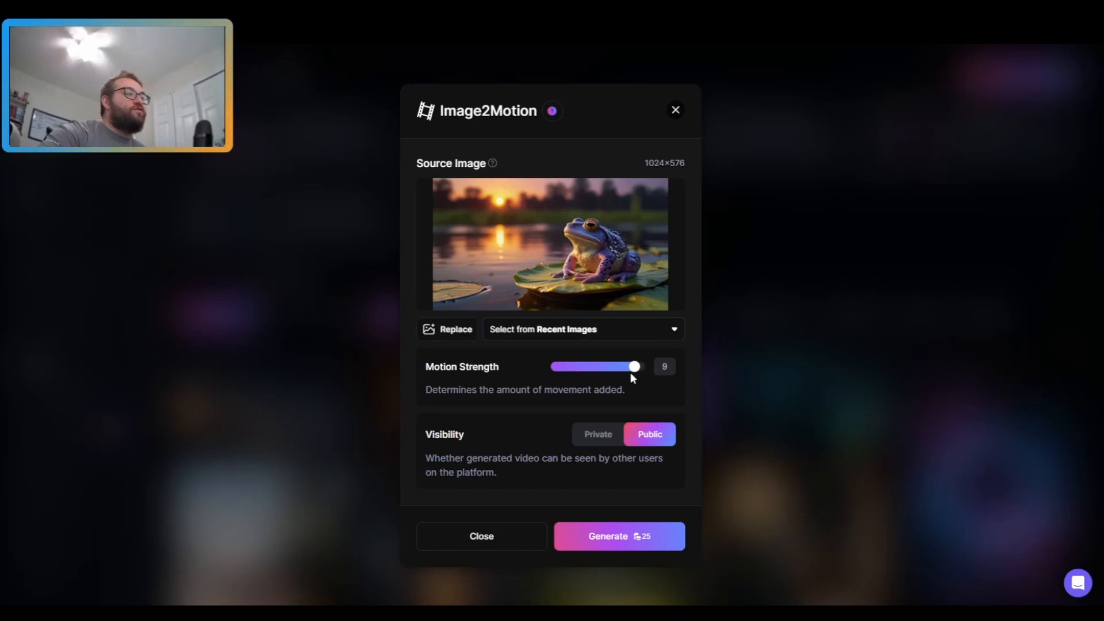
{"action": "left_click_drag", "start_coordinate": [631, 372], "coordinate": [610, 375]}
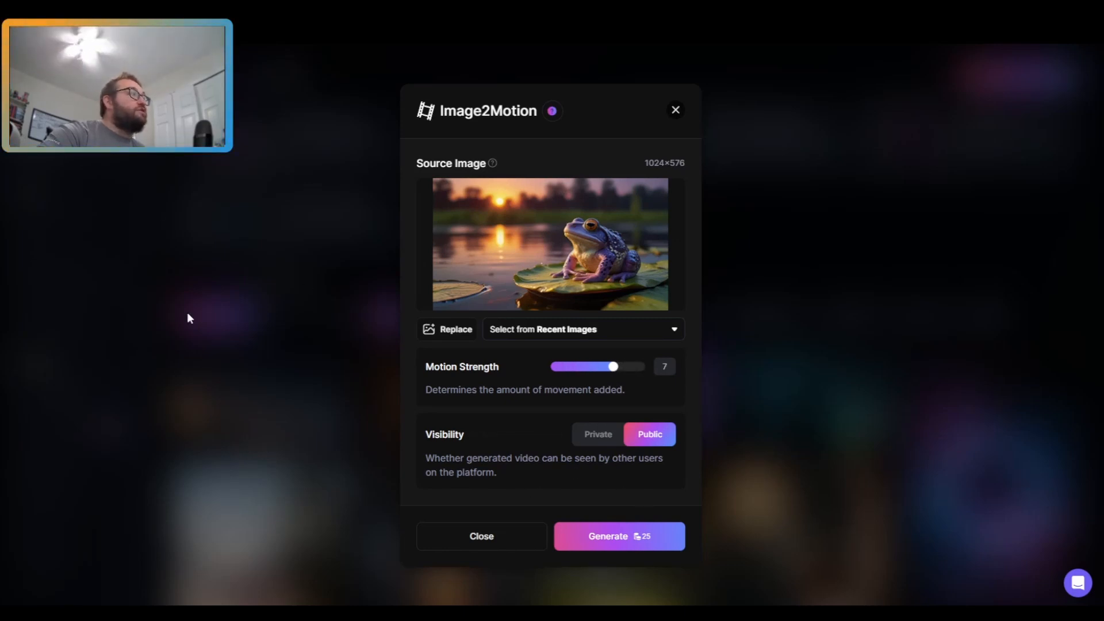
Step: Generate the motion video, turn off the generating notice for the future, and open the generation
{"action": "left_click", "coordinate": [608, 541]}
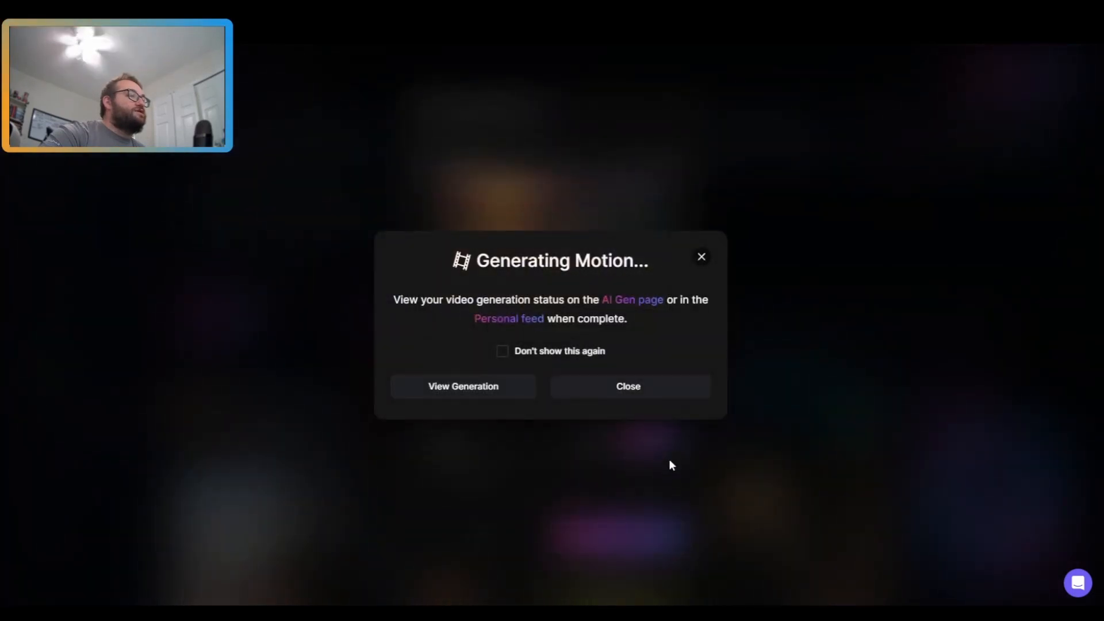
{"action": "left_click", "coordinate": [555, 353]}
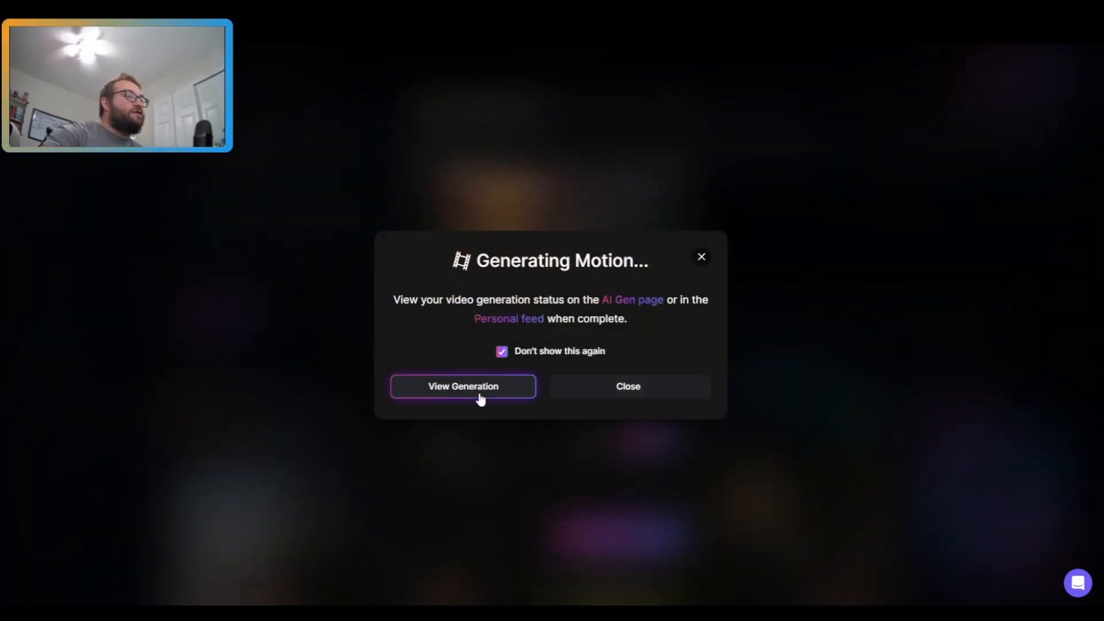
{"action": "left_click", "coordinate": [578, 393]}
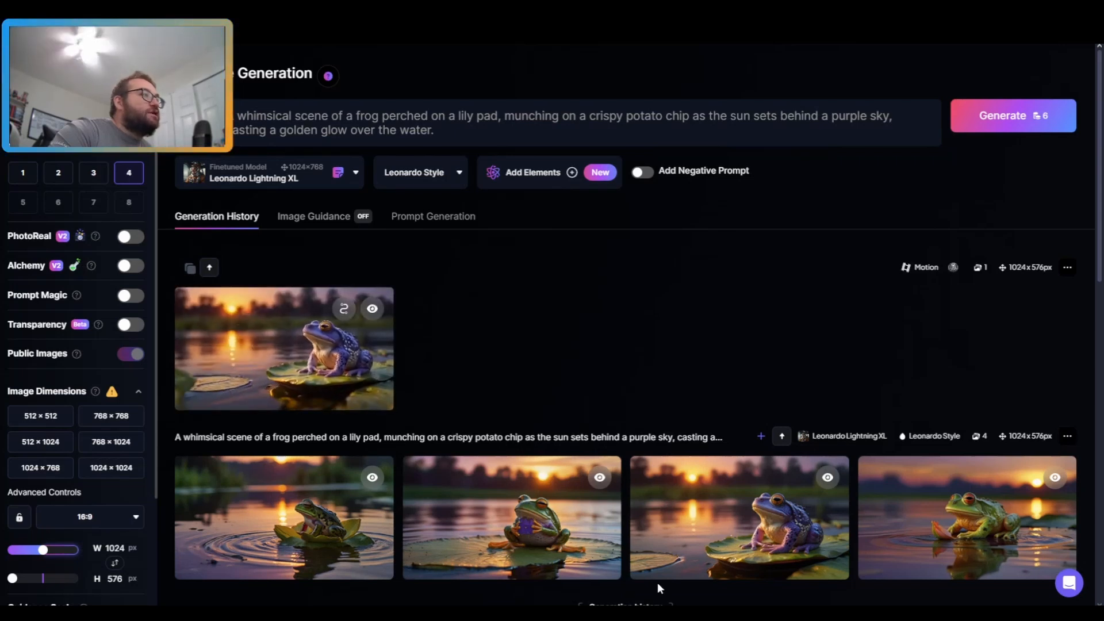
Step: Open the frog motion video from the generation history and download it as an MP4
{"action": "left_click", "coordinate": [271, 354]}
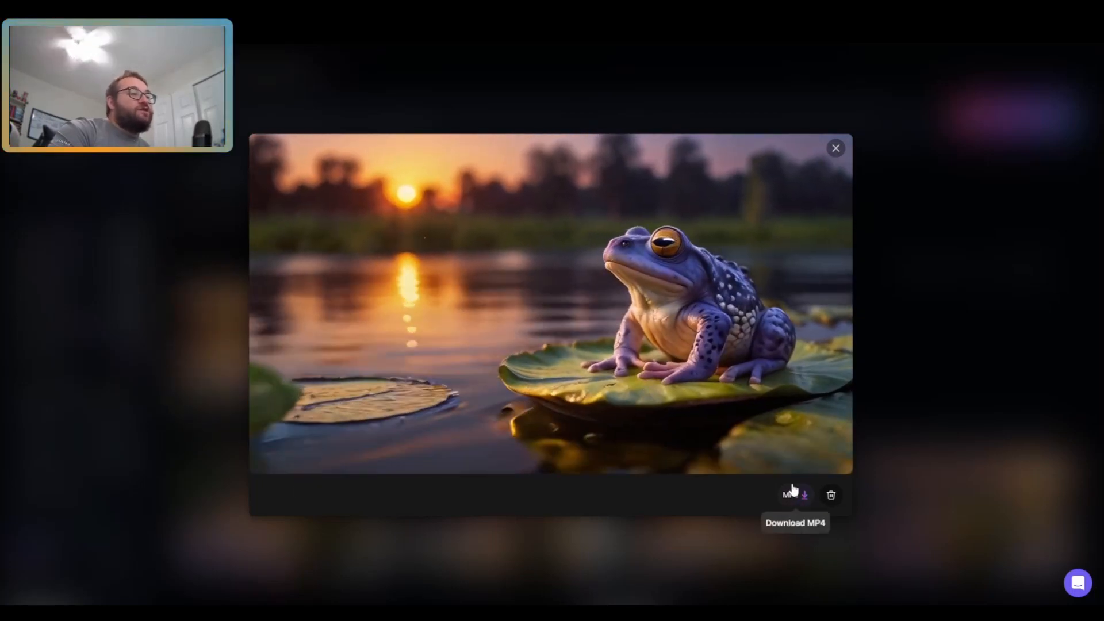
{"action": "left_click", "coordinate": [794, 496]}
{"action": "left_click", "coordinate": [835, 149]}
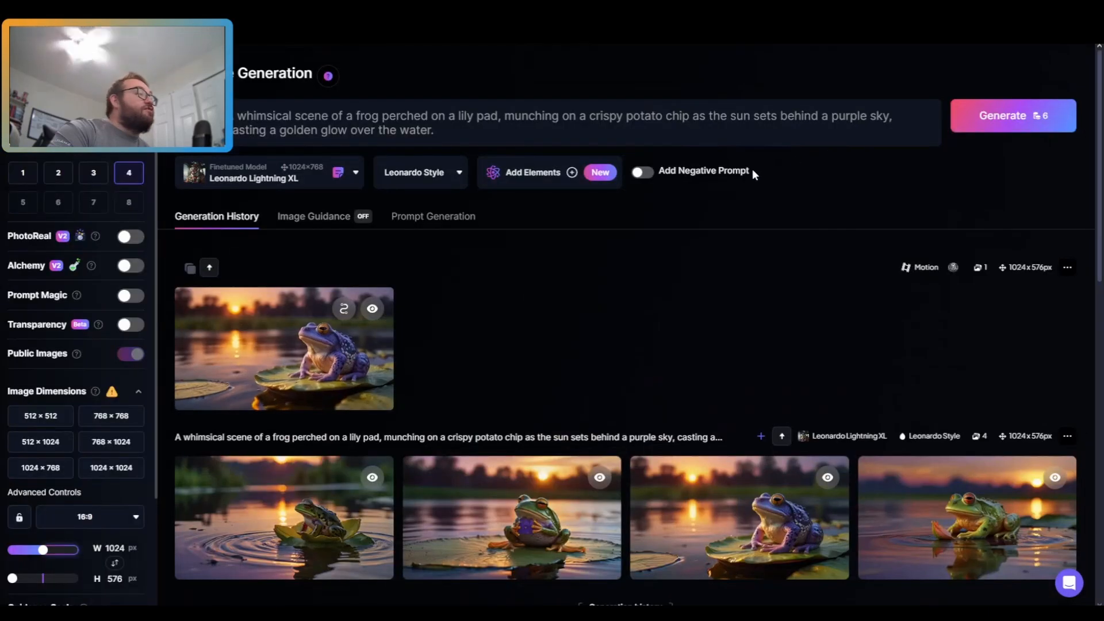
{"action": "left_click", "coordinate": [1067, 269]}
{"action": "left_click", "coordinate": [703, 352]}
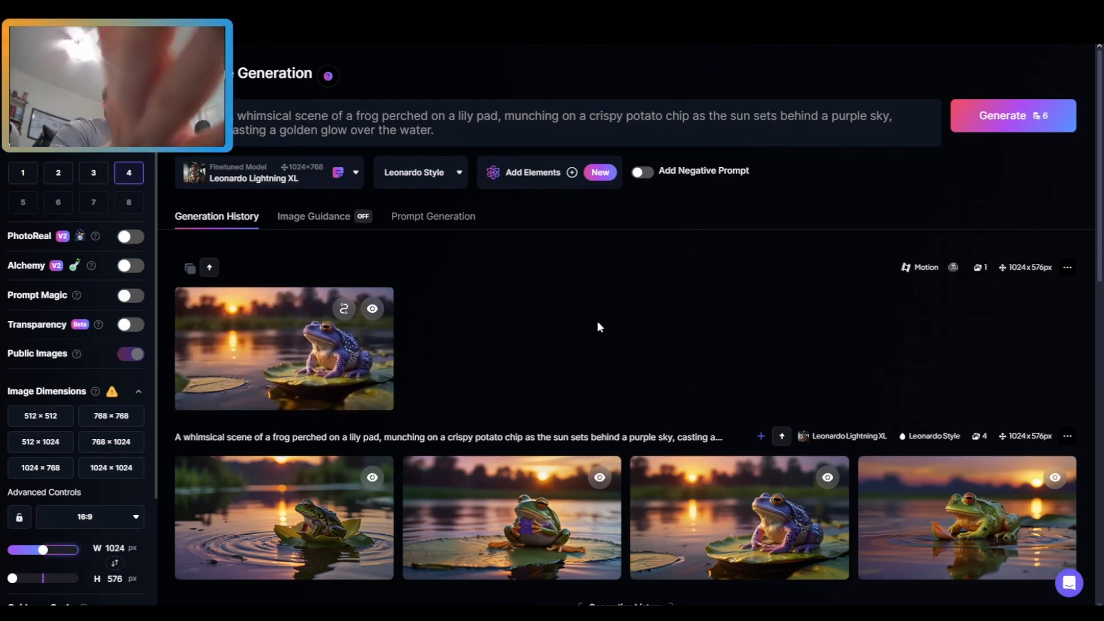
Step: Play the frog motion video in full screen, then exit full screen and close the viewer
{"action": "mouse_move", "coordinate": [715, 569]}
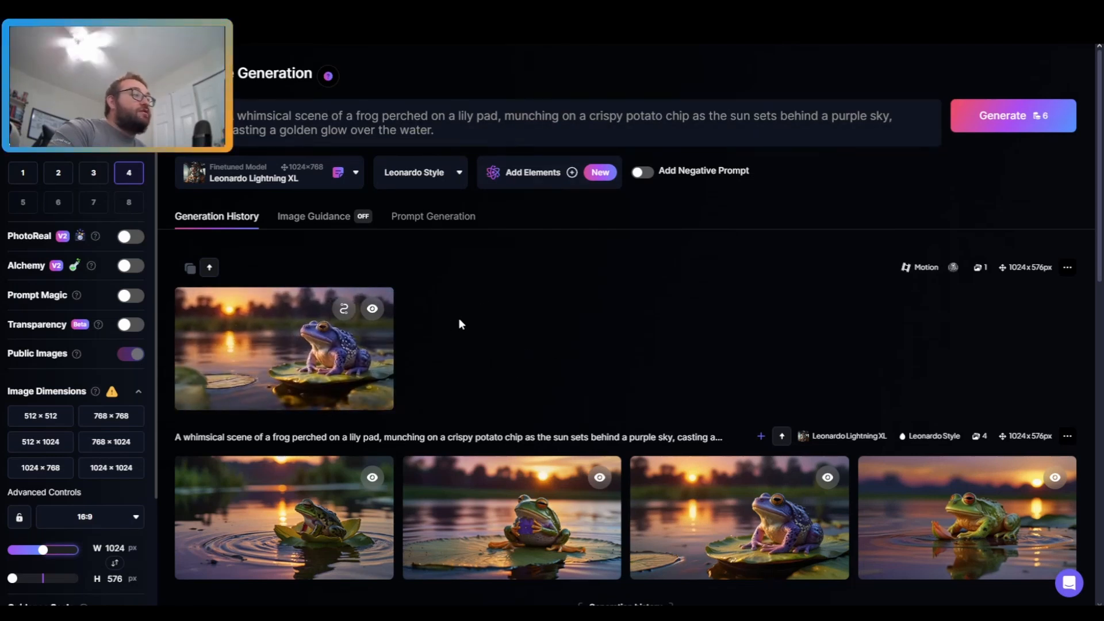
{"action": "left_click", "coordinate": [279, 375]}
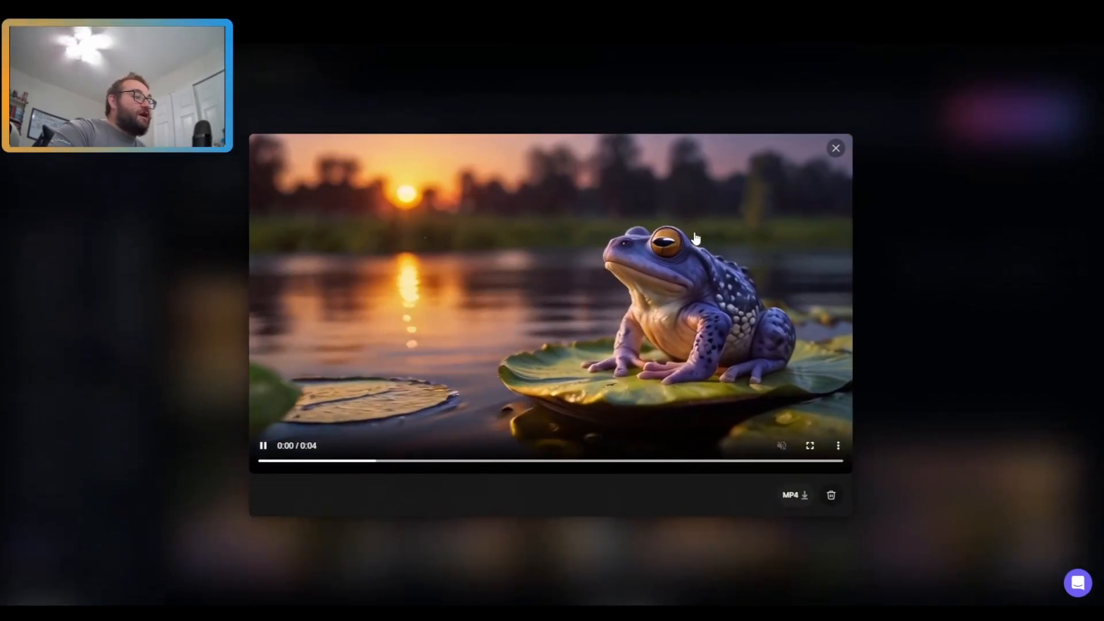
{"action": "left_click", "coordinate": [806, 448]}
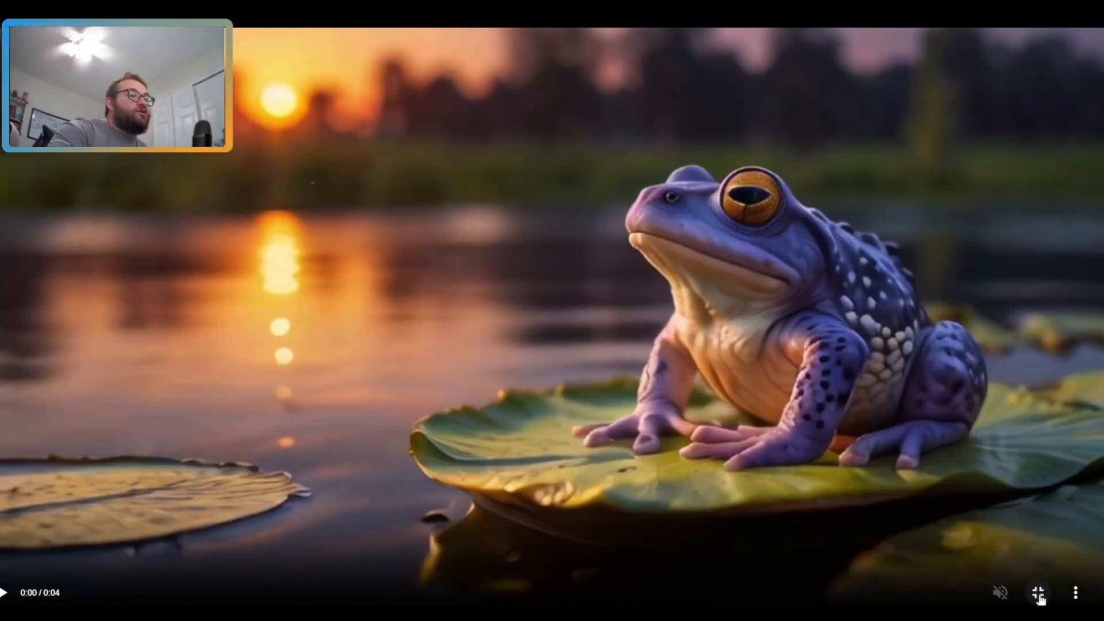
{"action": "left_click", "coordinate": [1038, 592]}
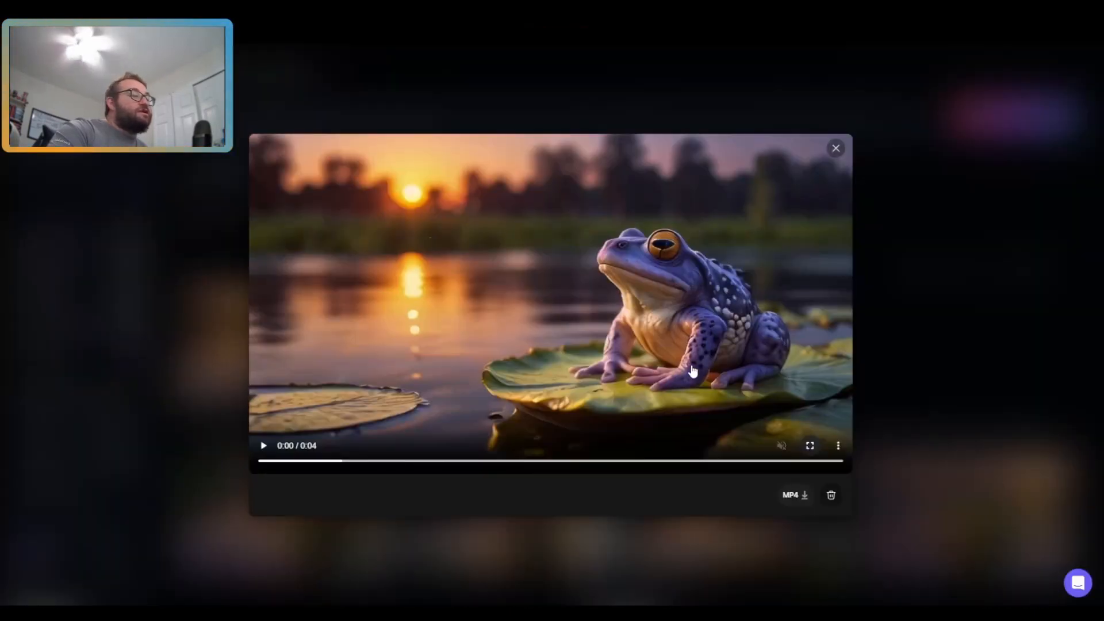
{"action": "key", "text": "Escape"}
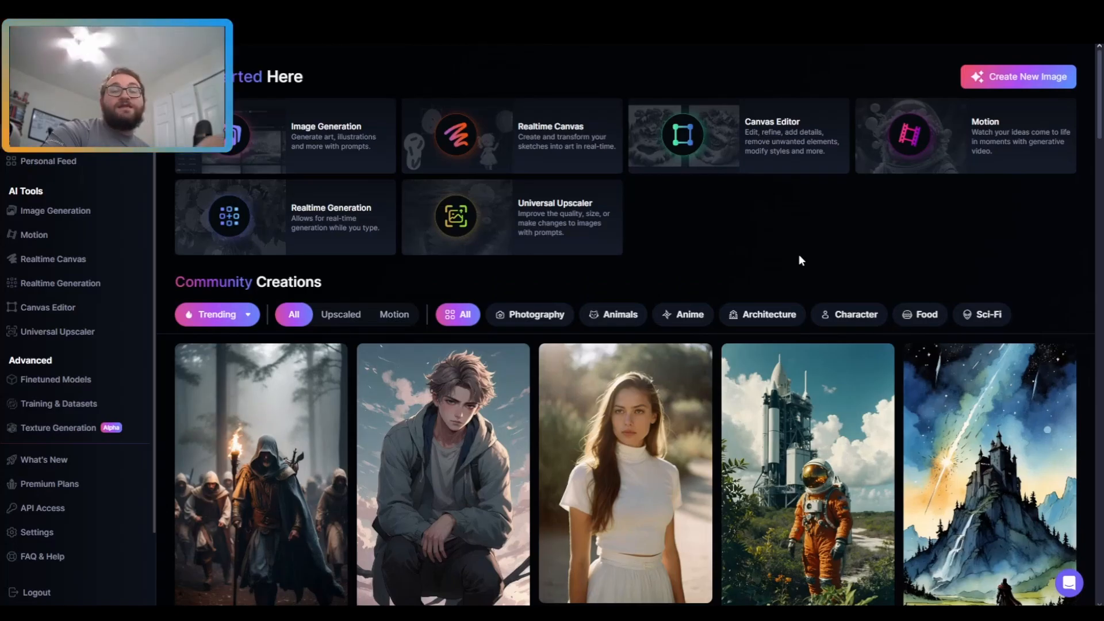
Step: Browse the Community Creations feed on the home page and filter it to Motion videos
{"action": "scroll", "coordinate": [454, 305], "scroll_direction": "down", "scroll_amount": 5}
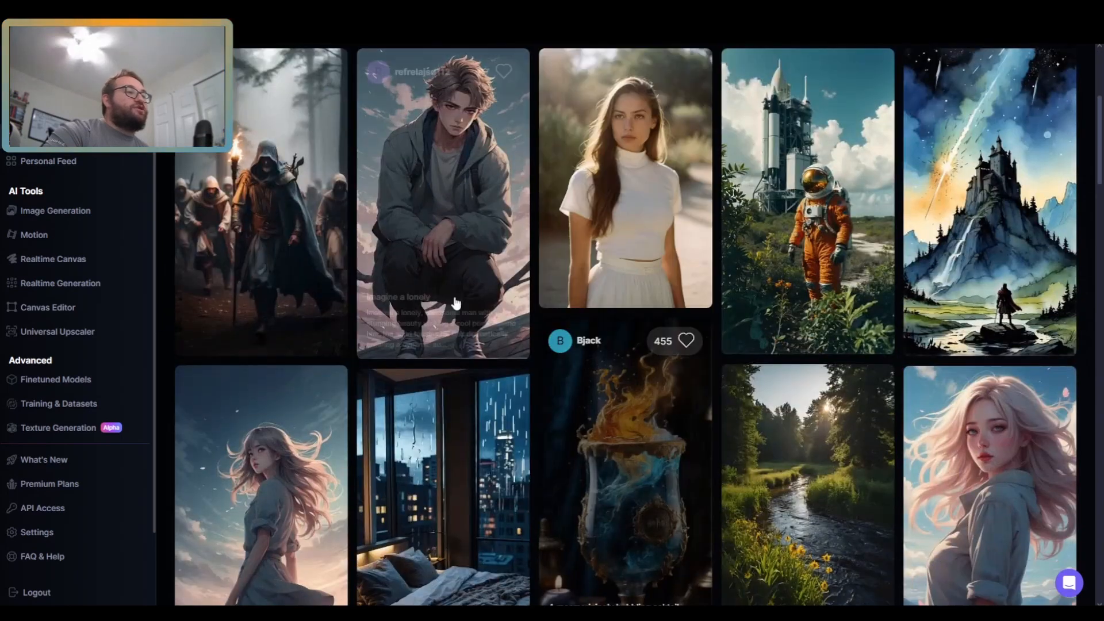
{"action": "scroll", "coordinate": [460, 332], "scroll_direction": "down", "scroll_amount": 4}
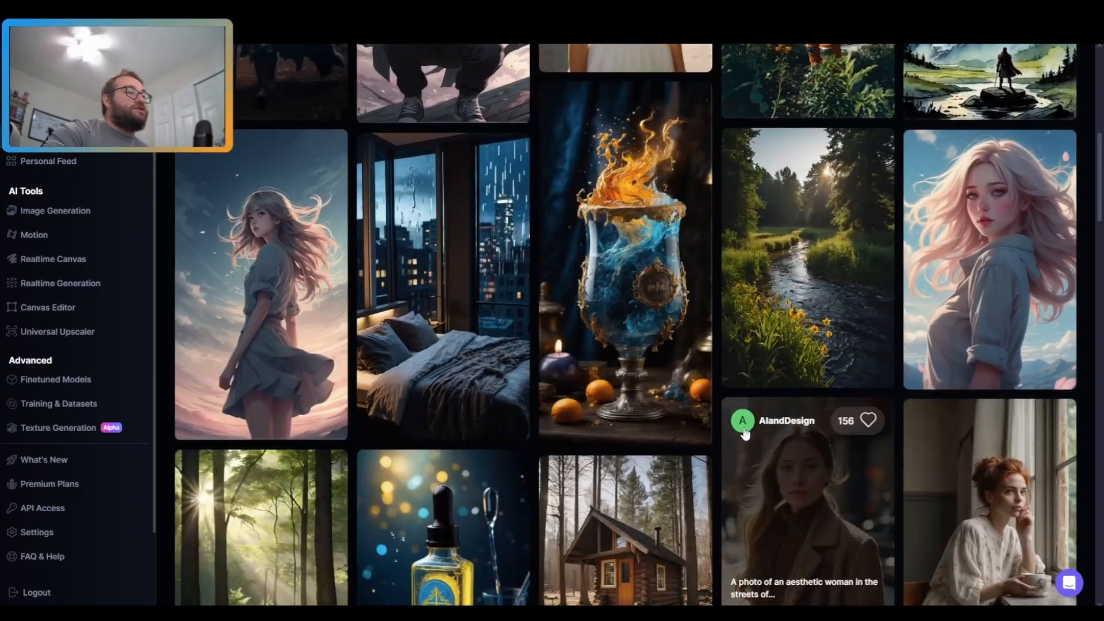
{"action": "scroll", "coordinate": [532, 230], "scroll_direction": "up", "scroll_amount": 8}
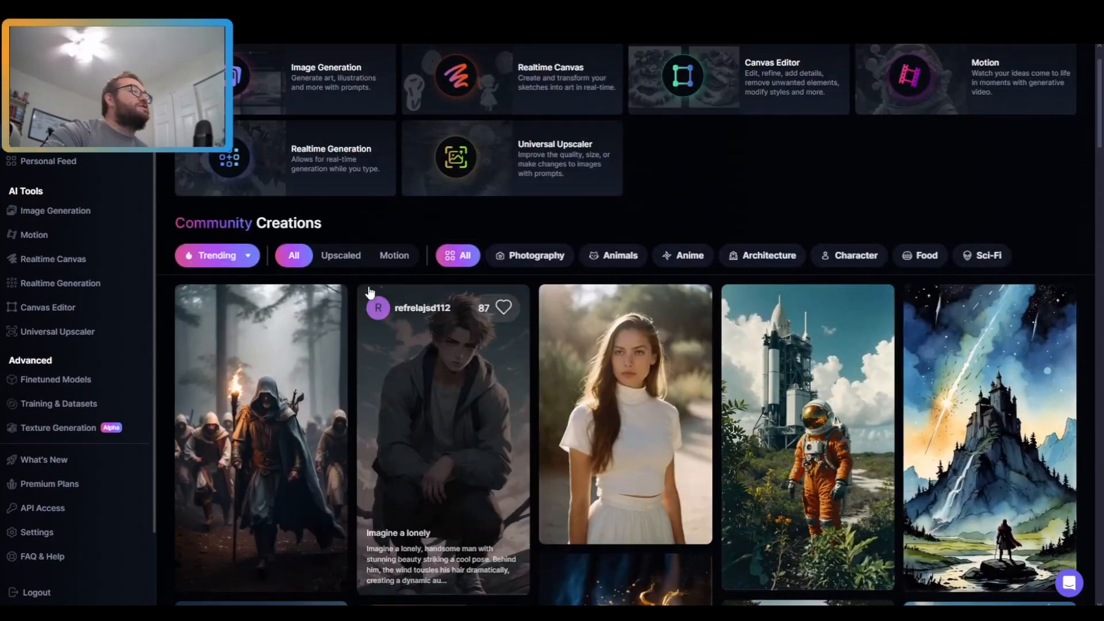
{"action": "left_click", "coordinate": [381, 259]}
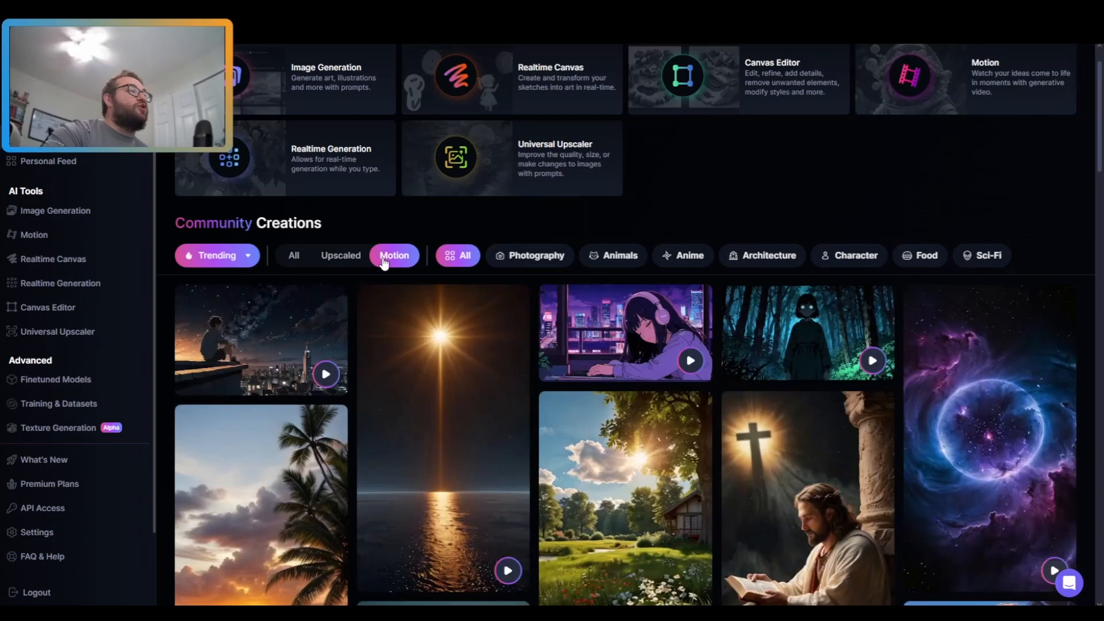